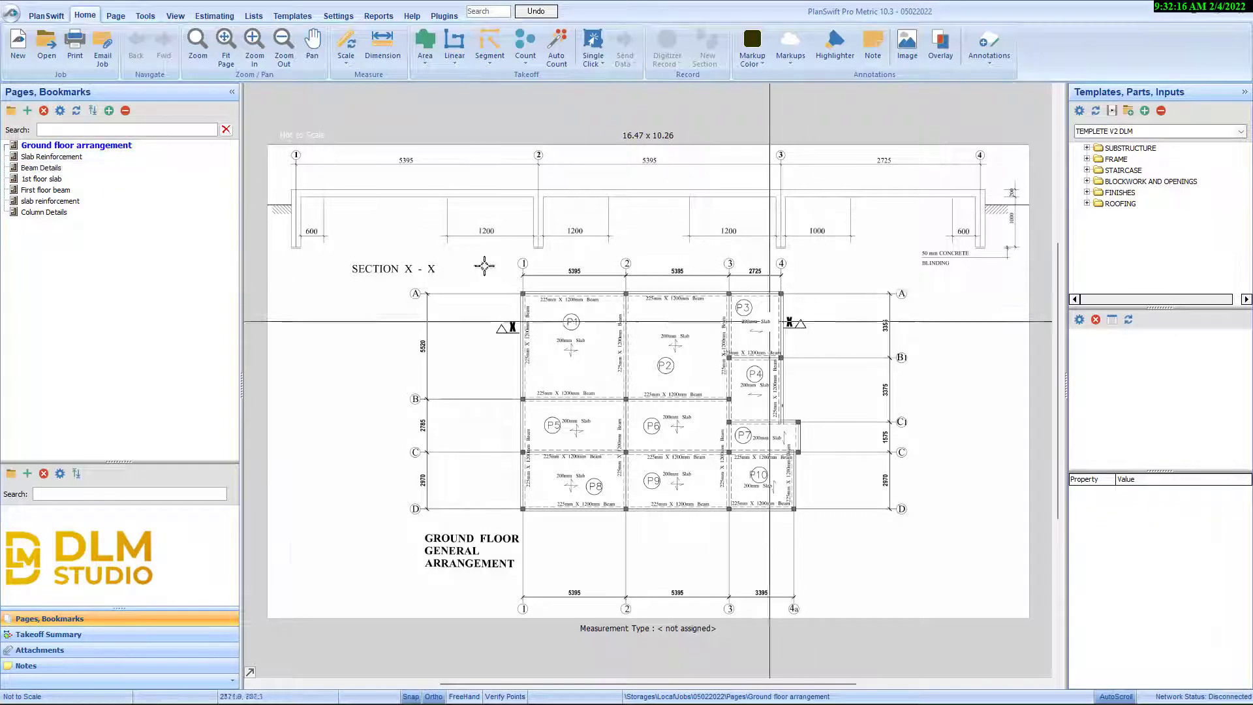
- Browse the Beam Details, First floor beam and slab reinforcement pages, ending on the Slab Reinforcement raft plan
left_click(51, 157)
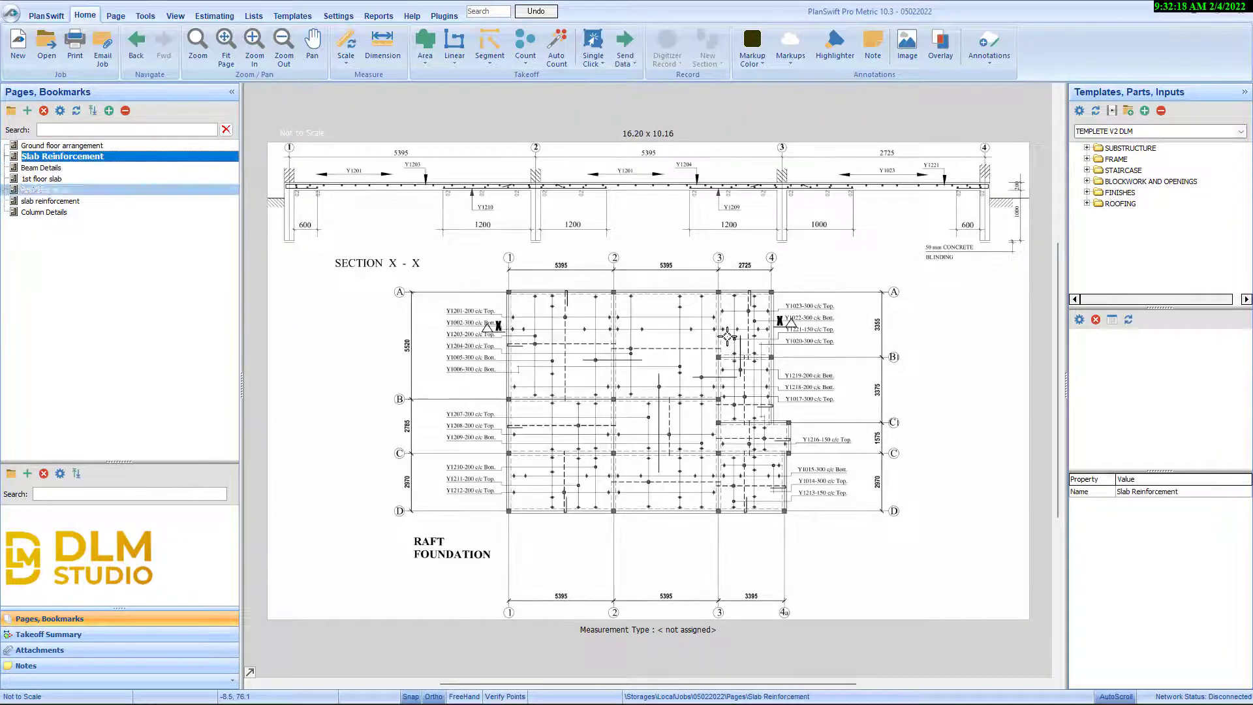
scroll(727, 336, "up", 3)
scroll(727, 336, "down", 5)
scroll(727, 336, "up", 3)
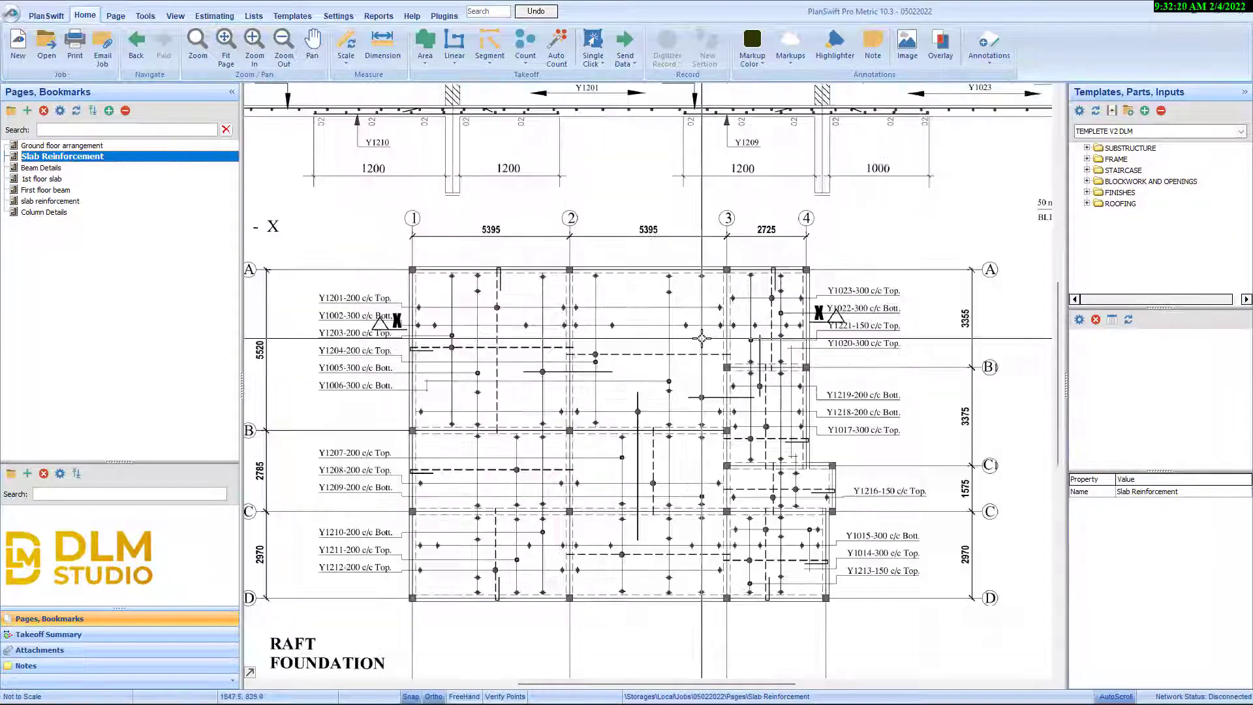
left_click(49, 168)
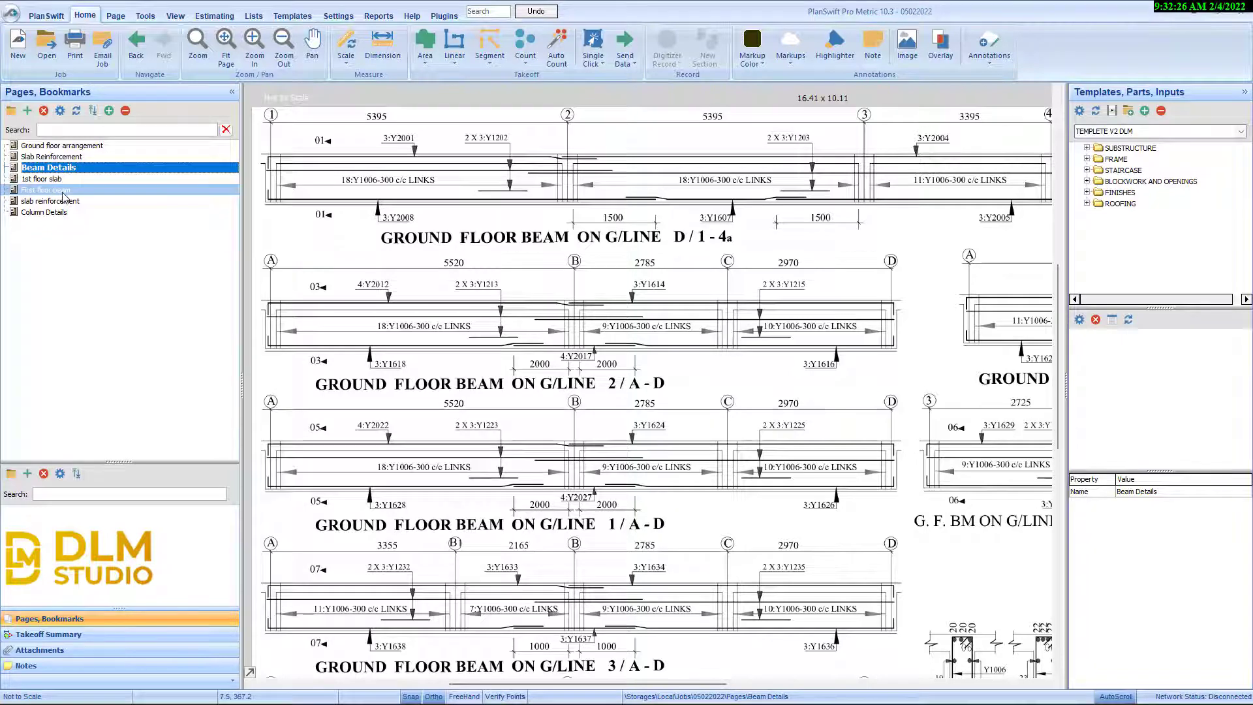
left_click(64, 190)
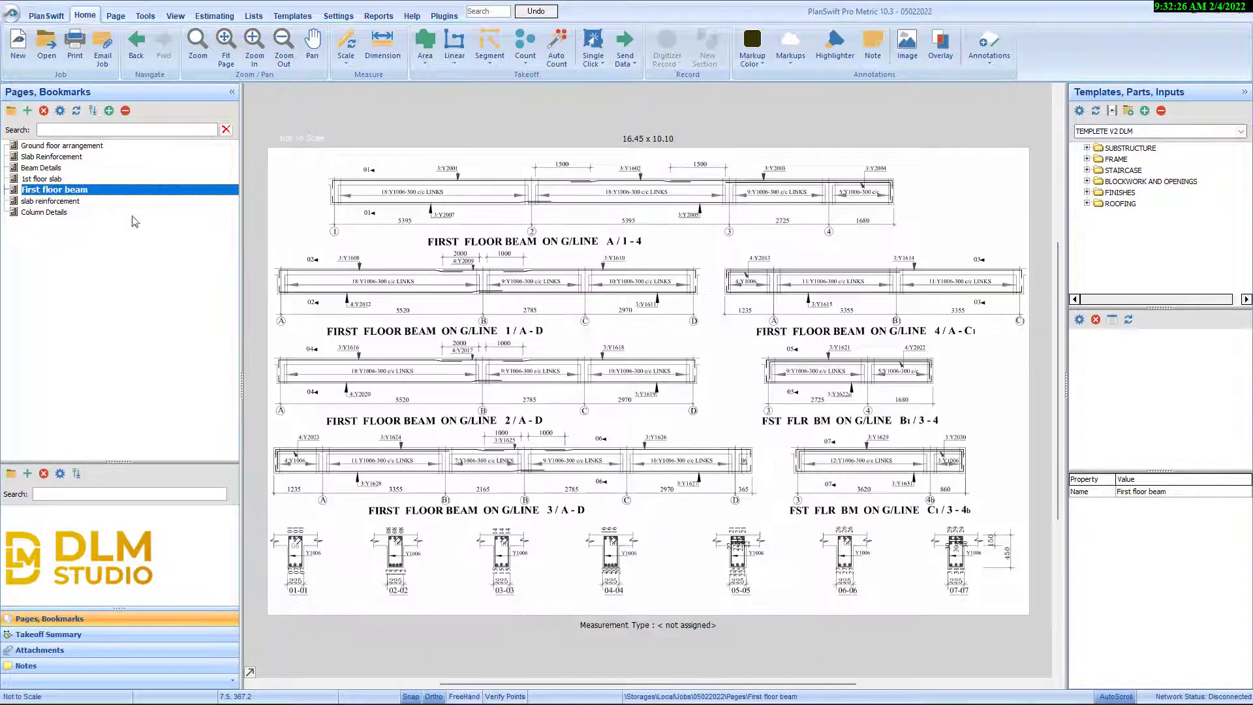
left_click(83, 202)
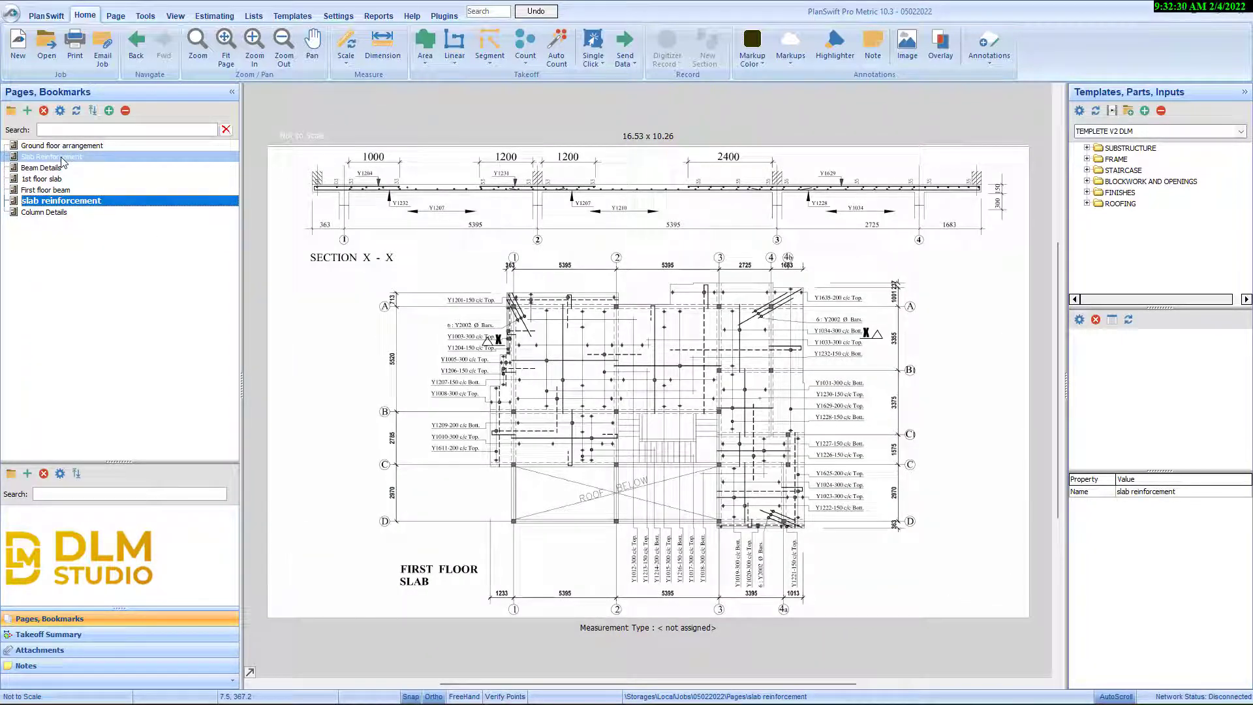
left_click(63, 158)
scroll(667, 420, "up", 5)
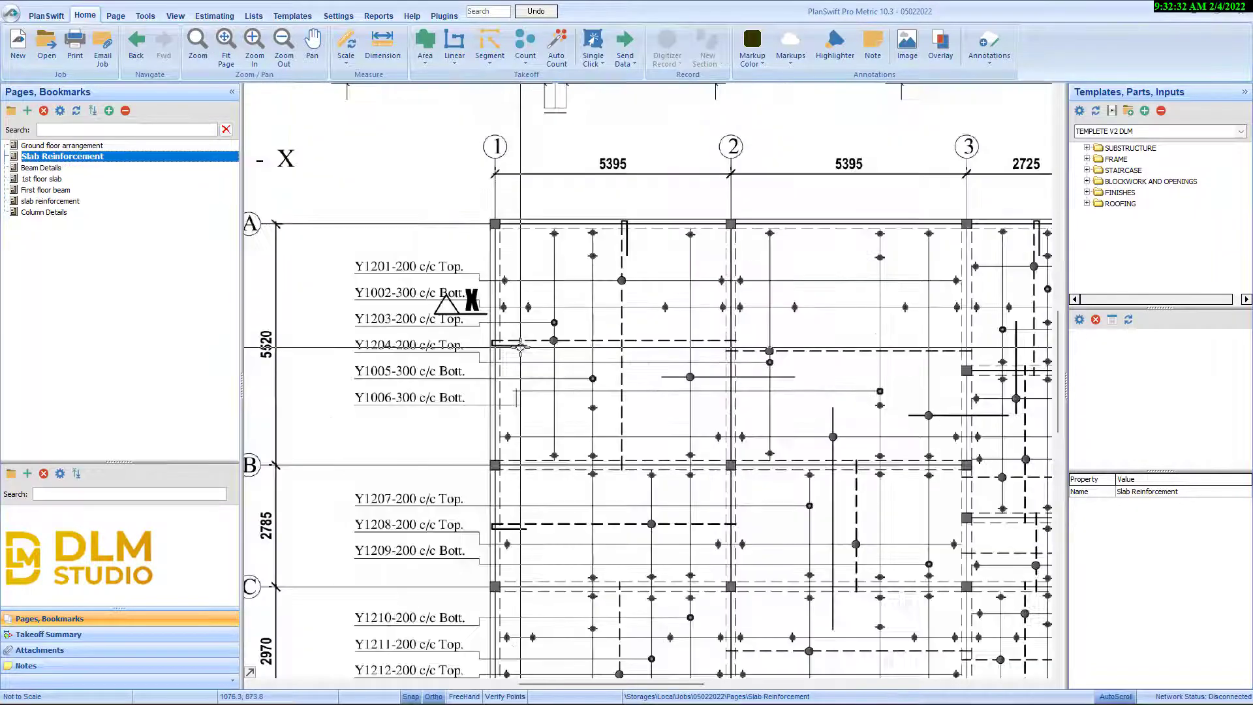
scroll(666, 419, "down", 3)
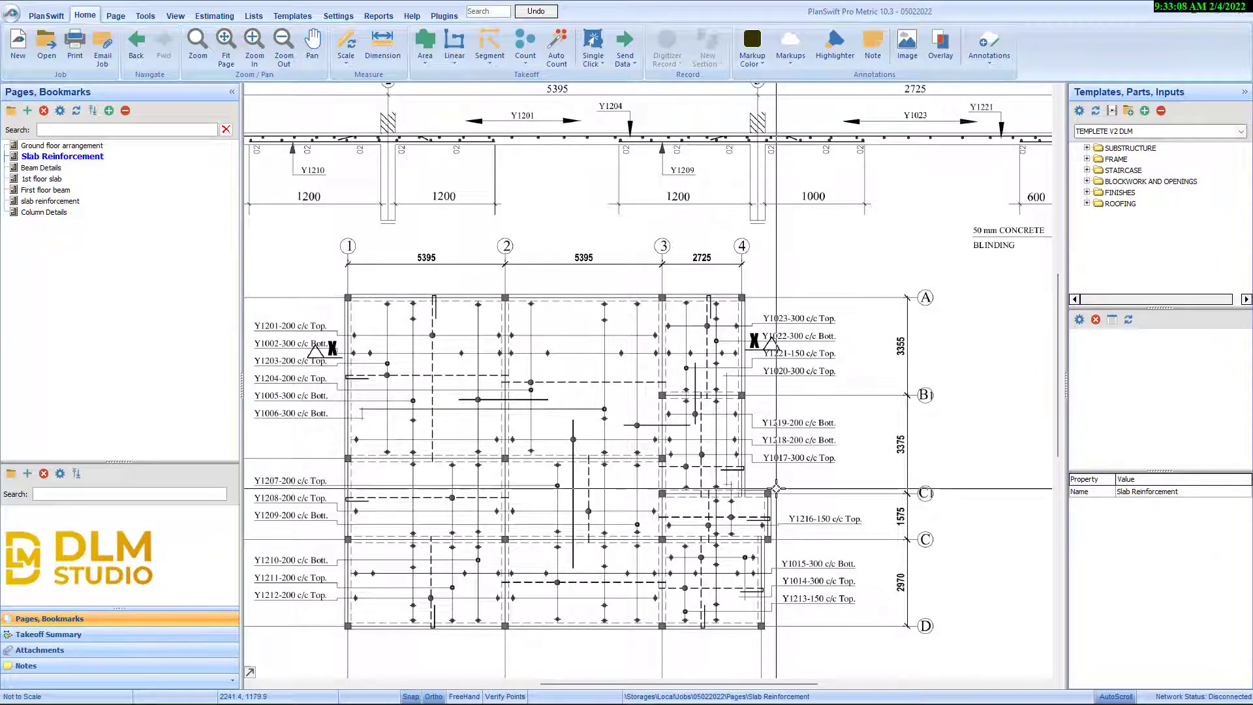
left_click(1089, 159)
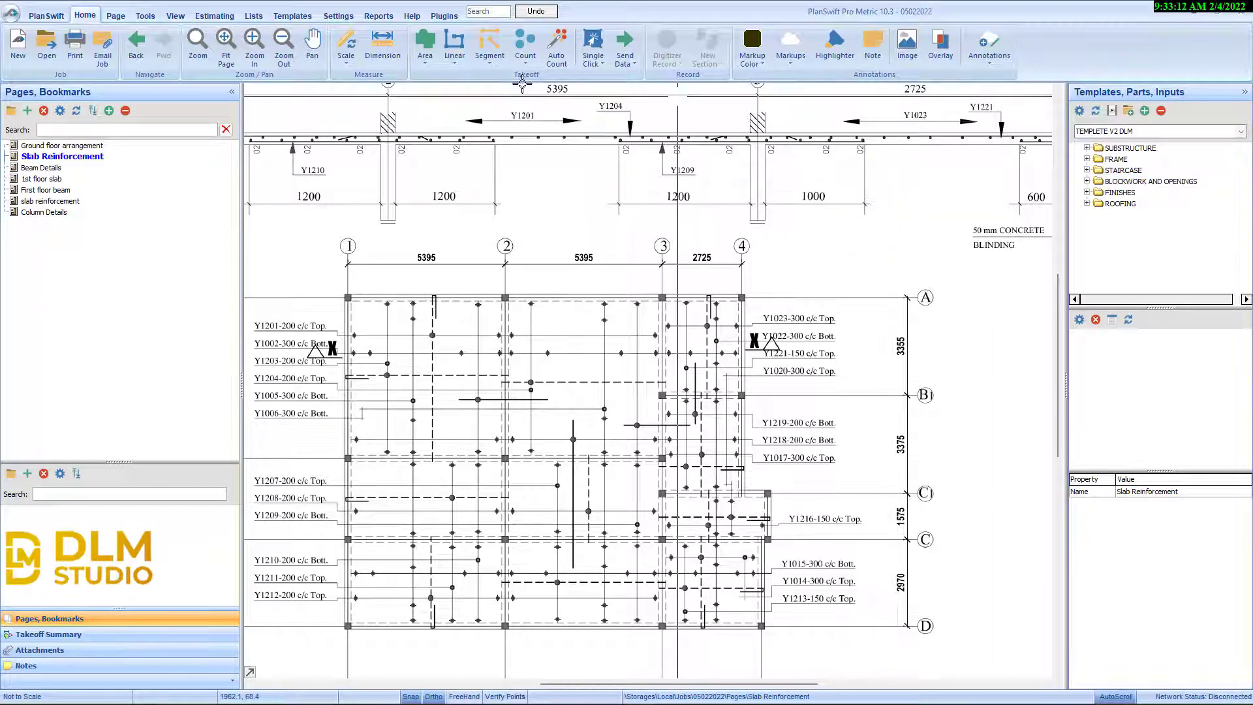
left_click(432, 66)
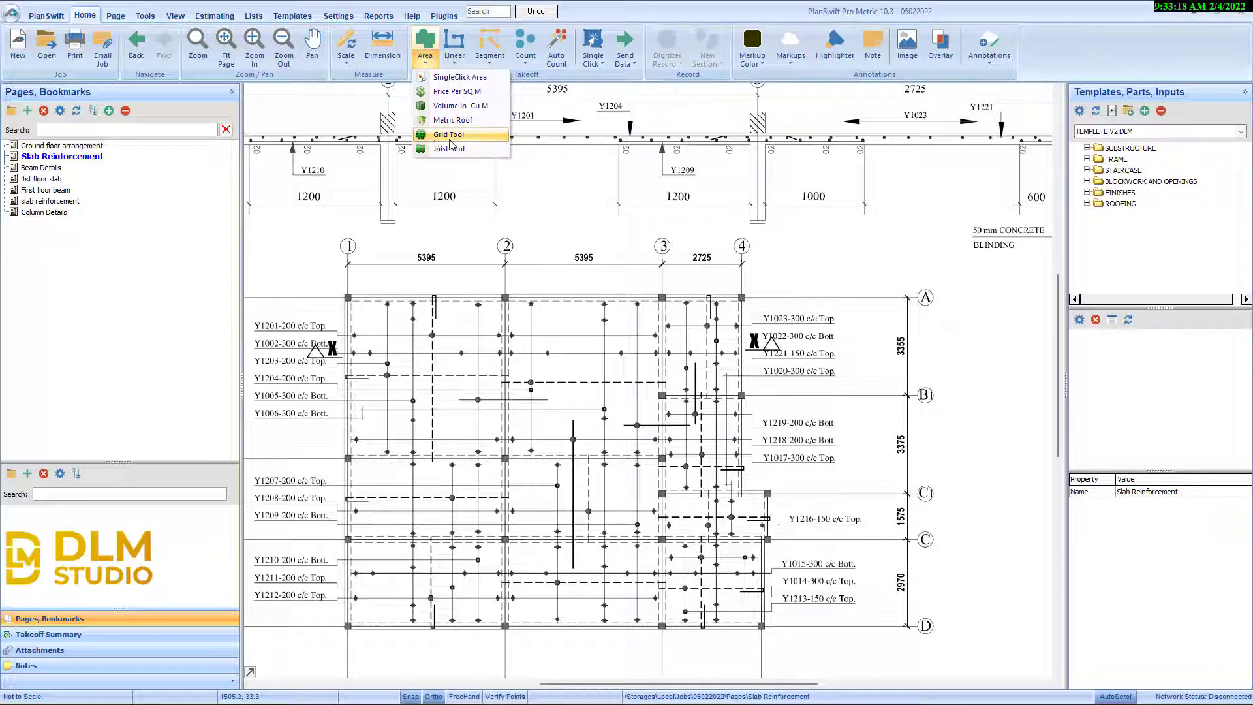
left_click(449, 139)
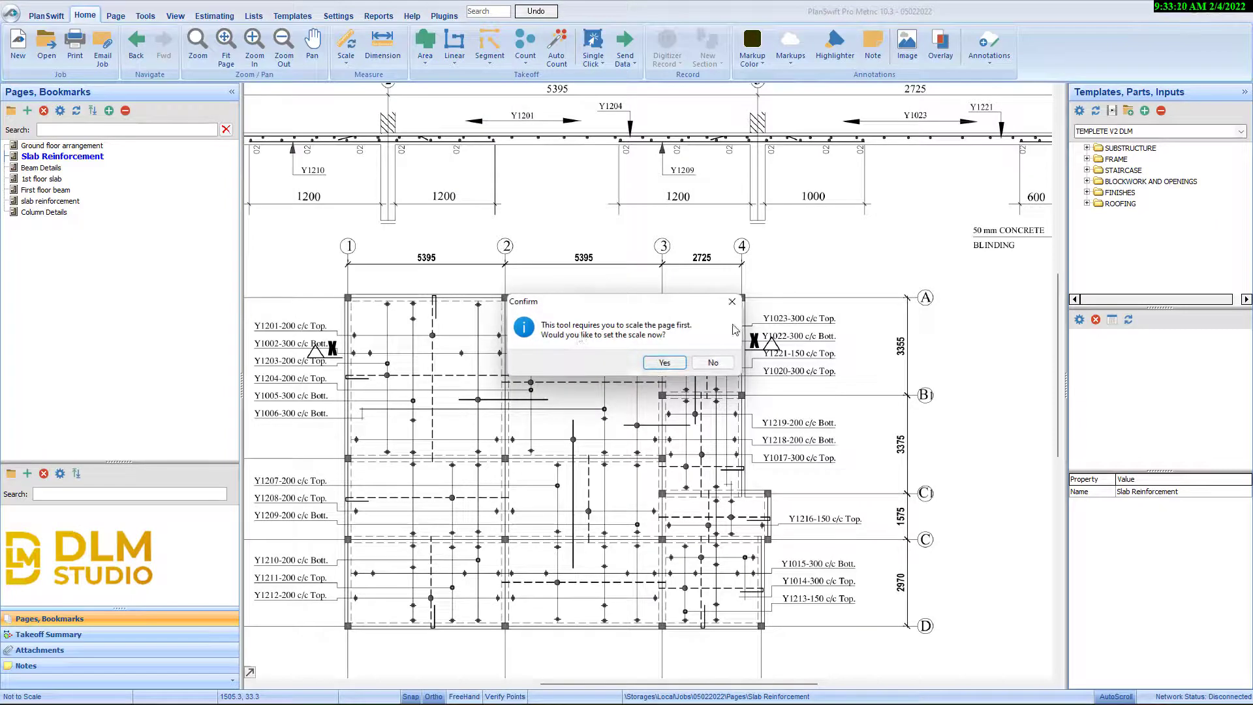
scroll(644, 261, "down", 2)
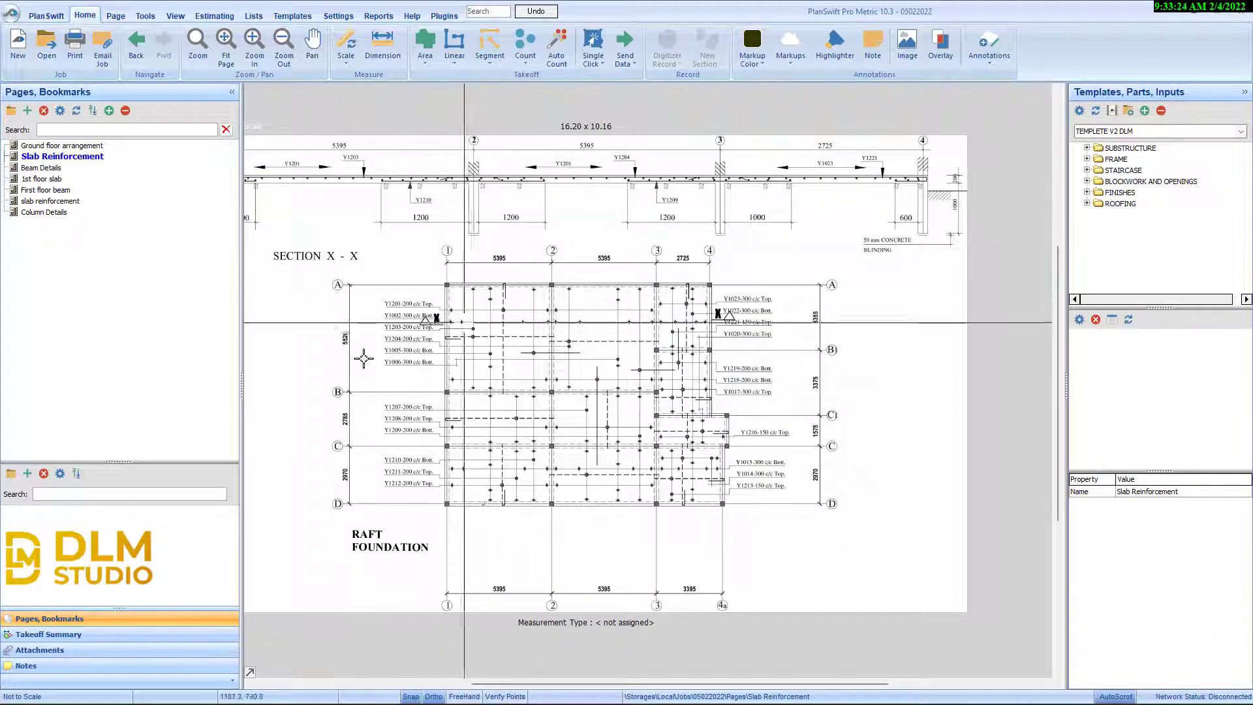
- Calibrate the page scale to 5.520 m by tracing the 5520 span from gridline A to B
scroll(358, 355, "up", 2)
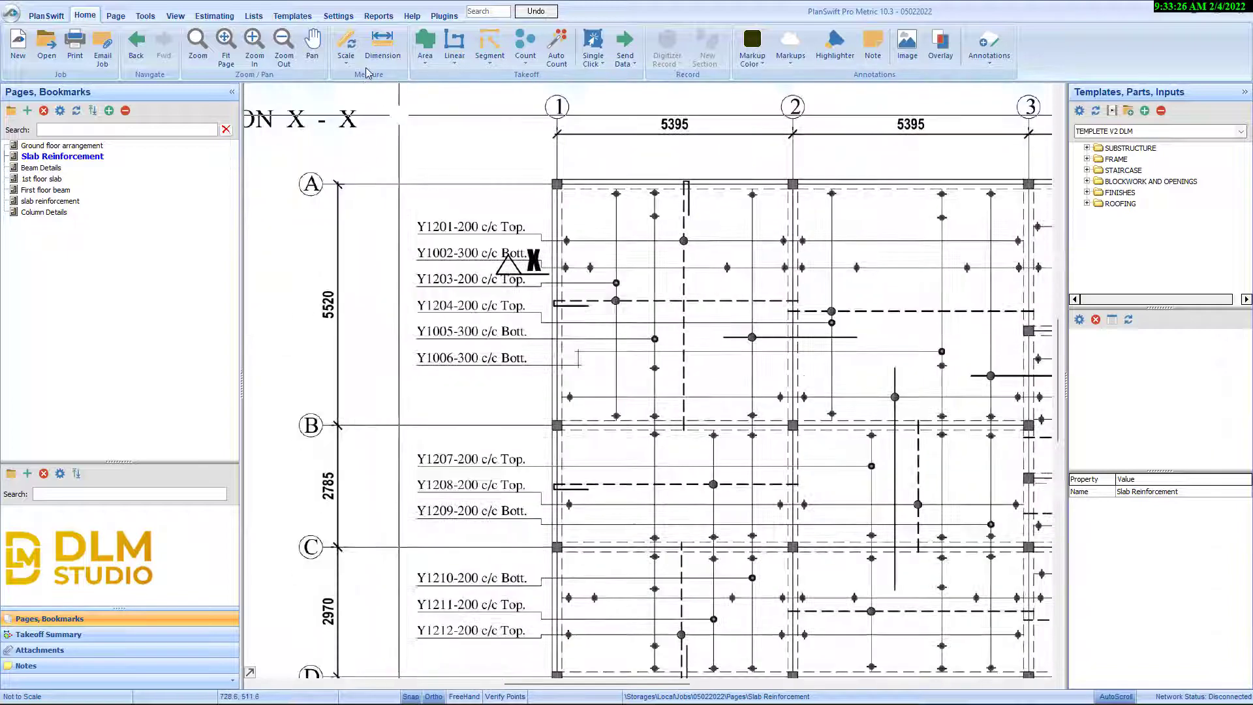
left_click(349, 41)
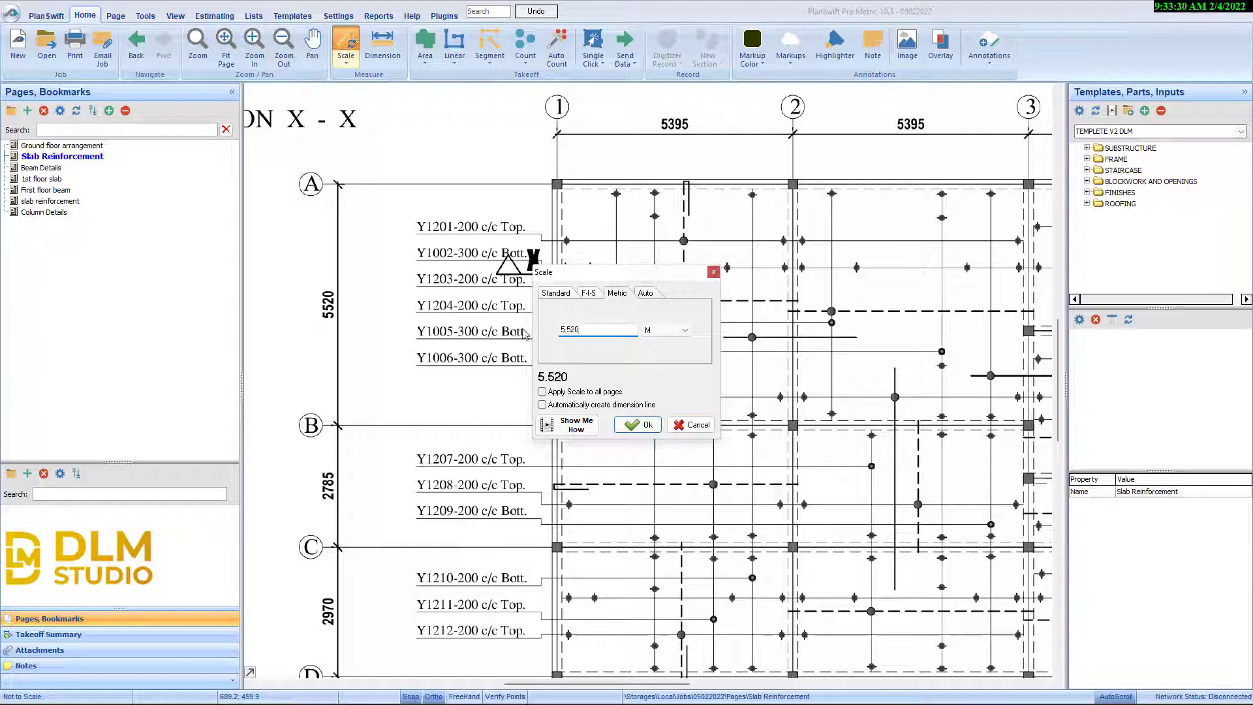
type("5.520")
left_click(639, 425)
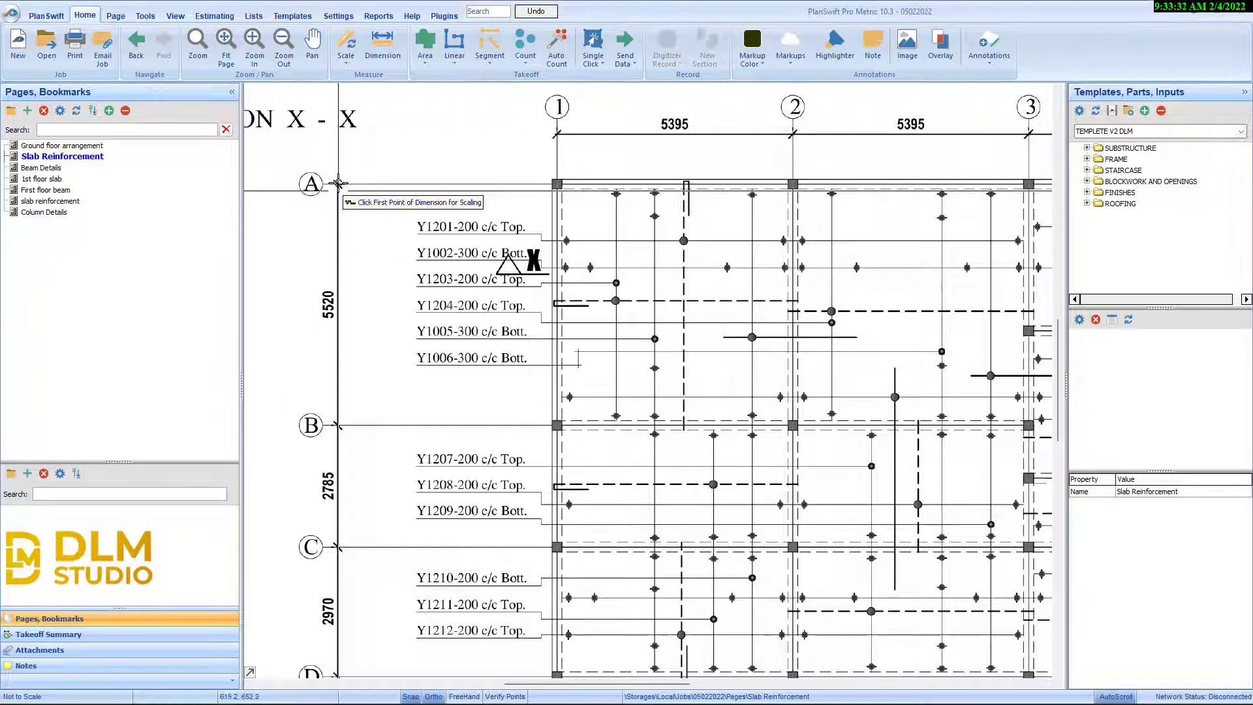
left_click(338, 183)
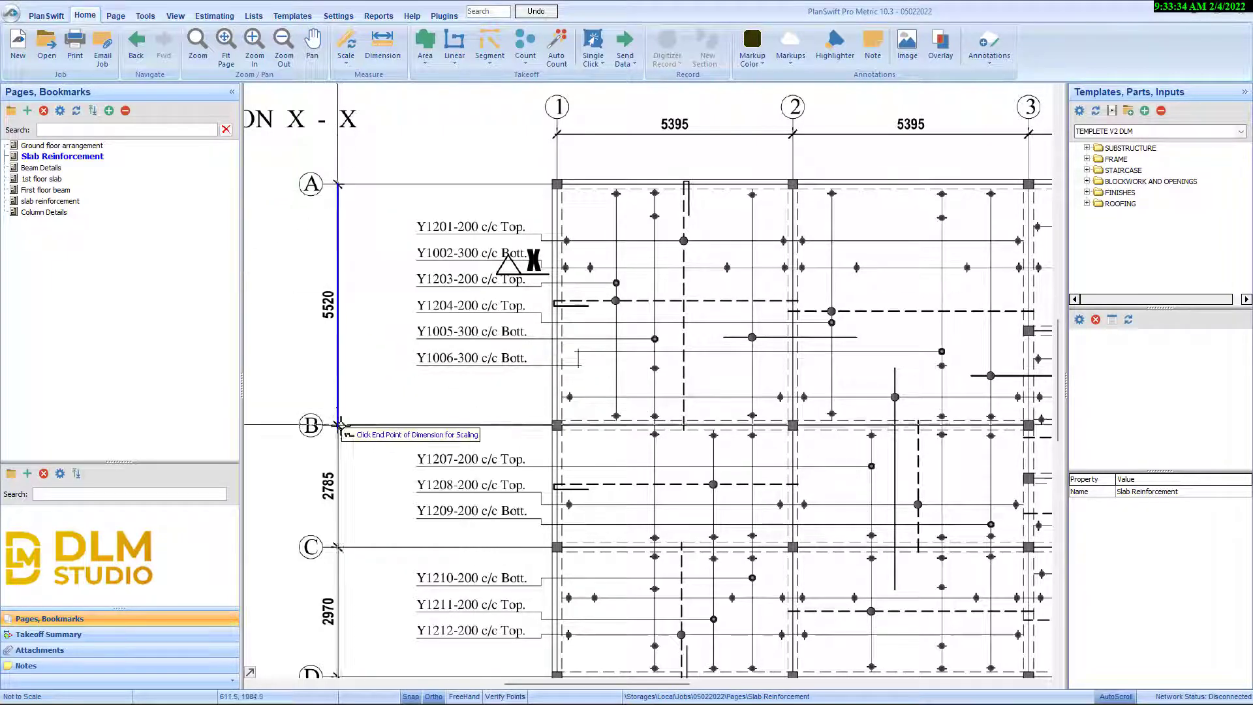
left_click(338, 425)
scroll(338, 425, "down", 5)
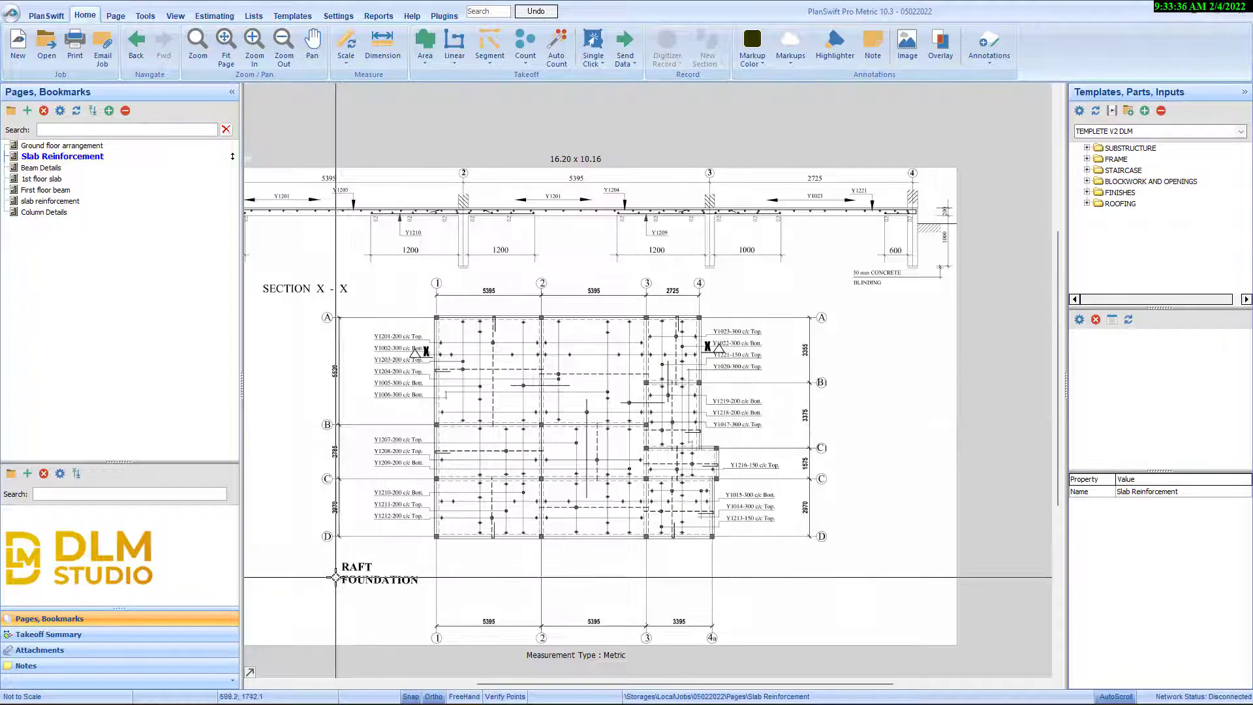
scroll(566, 310, "up", 3)
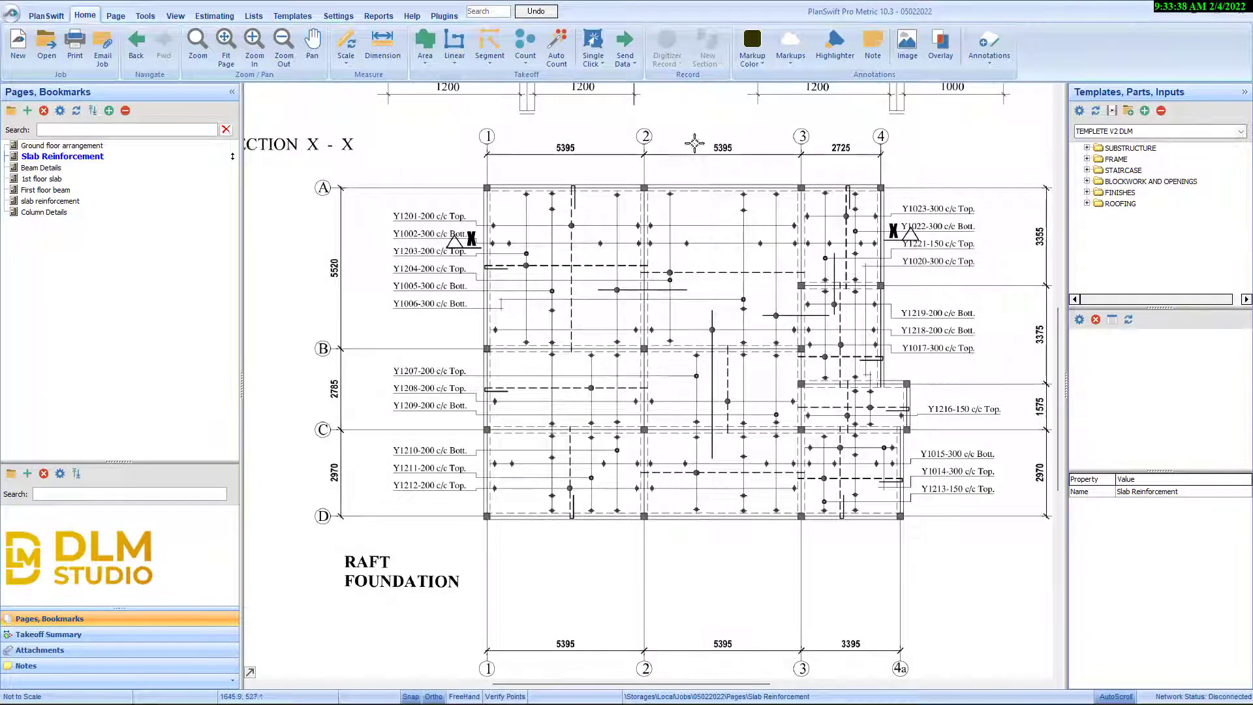
- Recalibrate the scale to 5.395 m using the span from grid line 2 to grid line 3
left_click(346, 44)
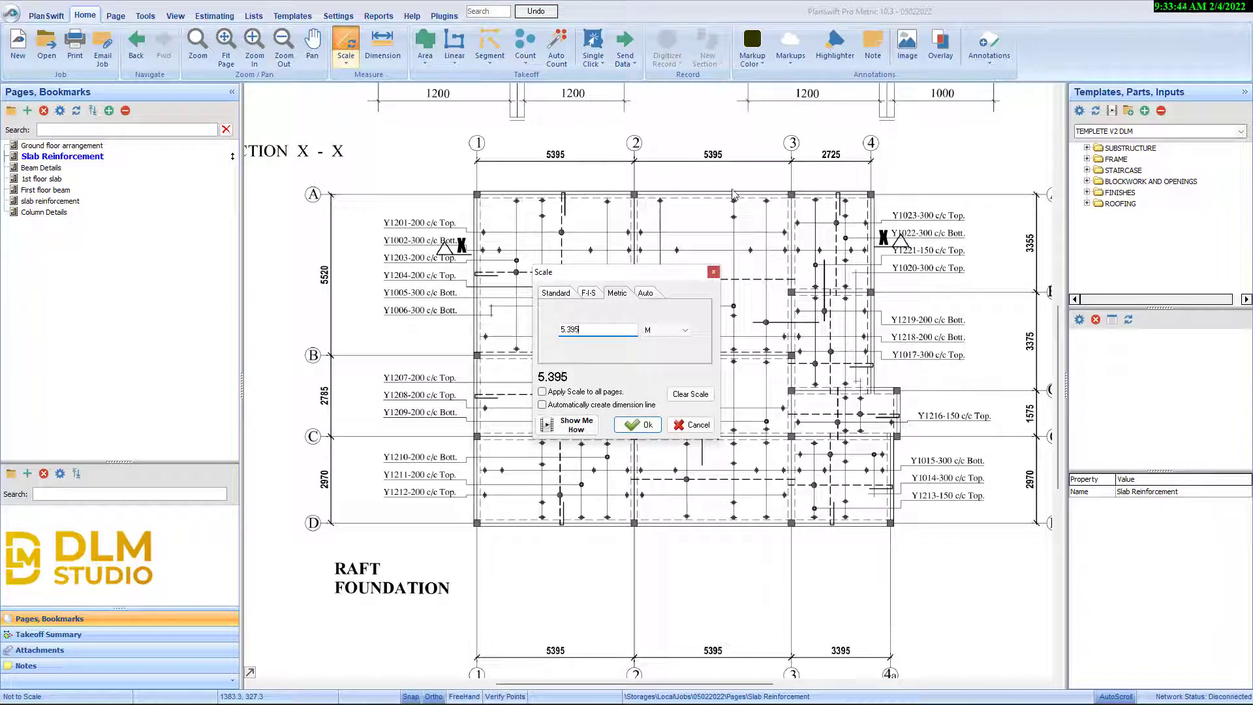
left_click(636, 425)
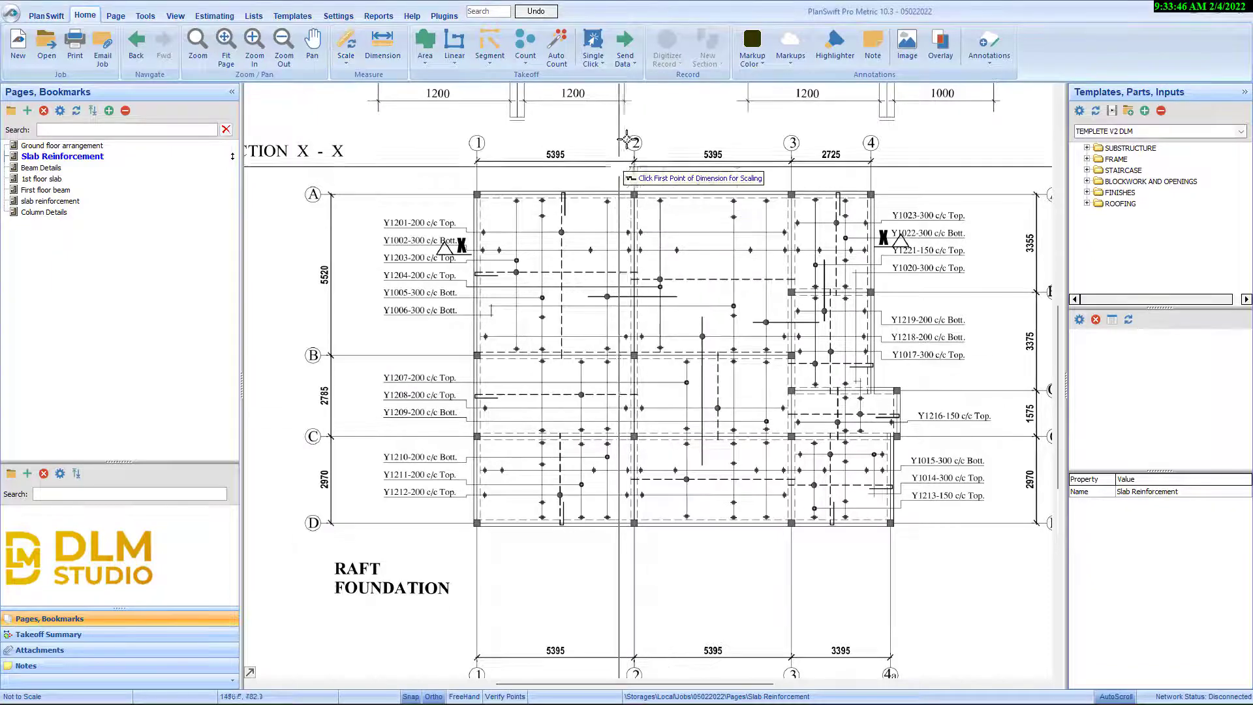
scroll(639, 179, "up", 3)
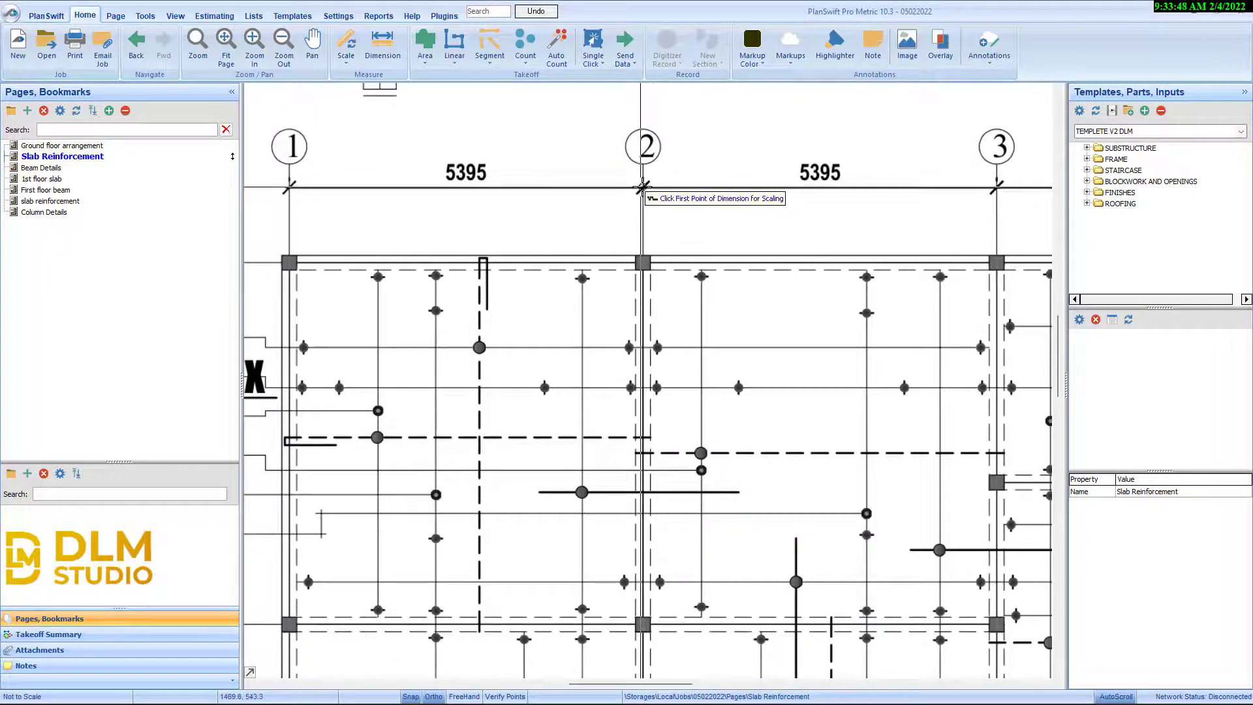
left_click(642, 187)
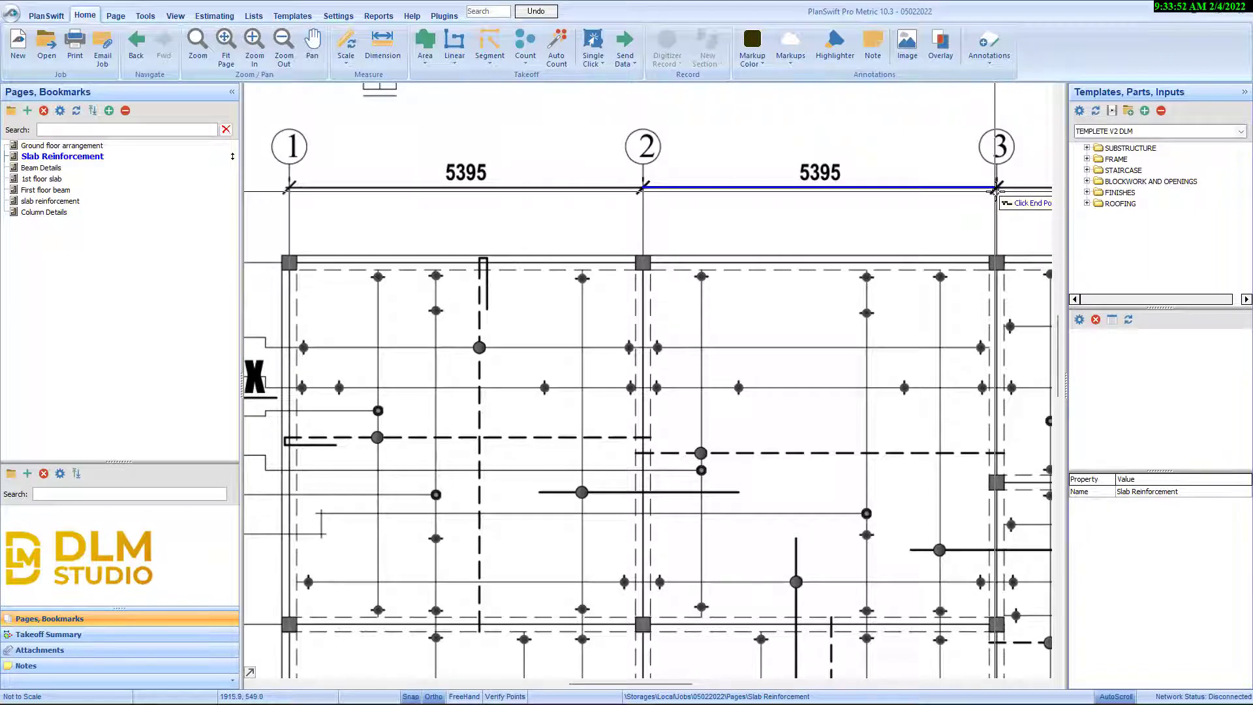
left_click(996, 190)
scroll(996, 191, "down", 3)
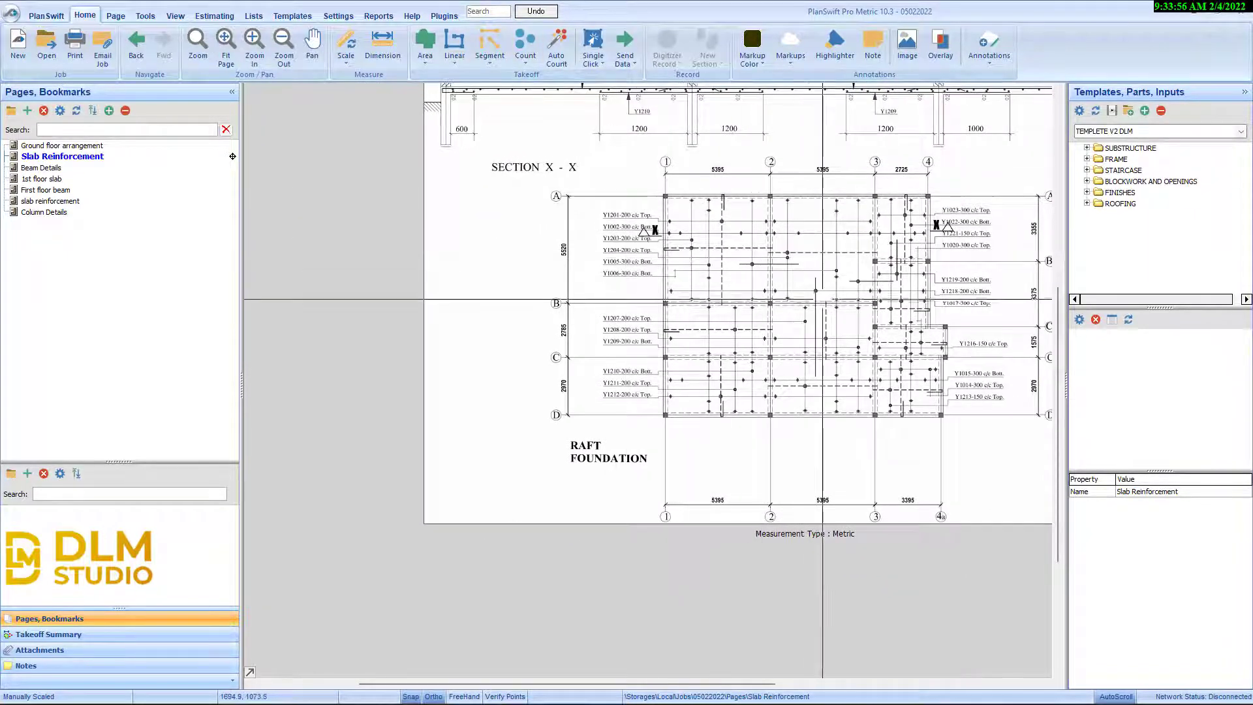
left_click_drag(965, 286, 821, 299)
scroll(821, 299, "up", 2)
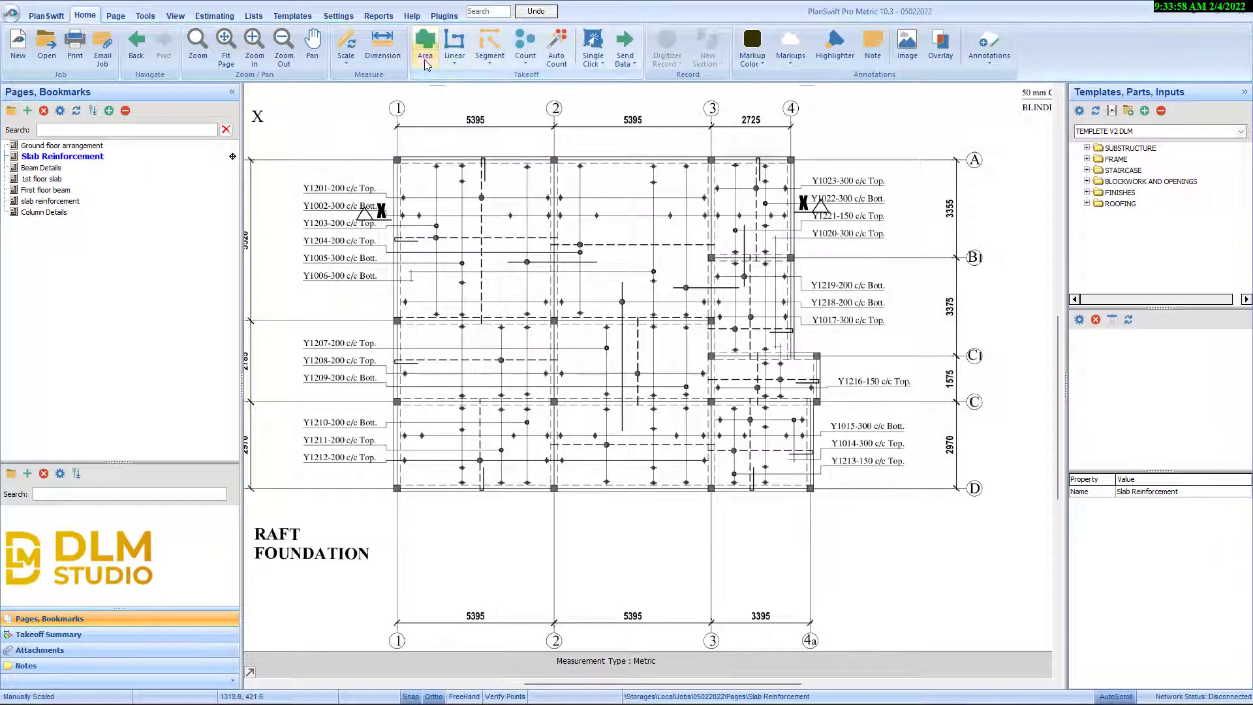
- Start a grid area takeoff named 'Reinforcement bars' with .2 vertical and .3 horizontal spacing
left_click(424, 51)
left_click(444, 148)
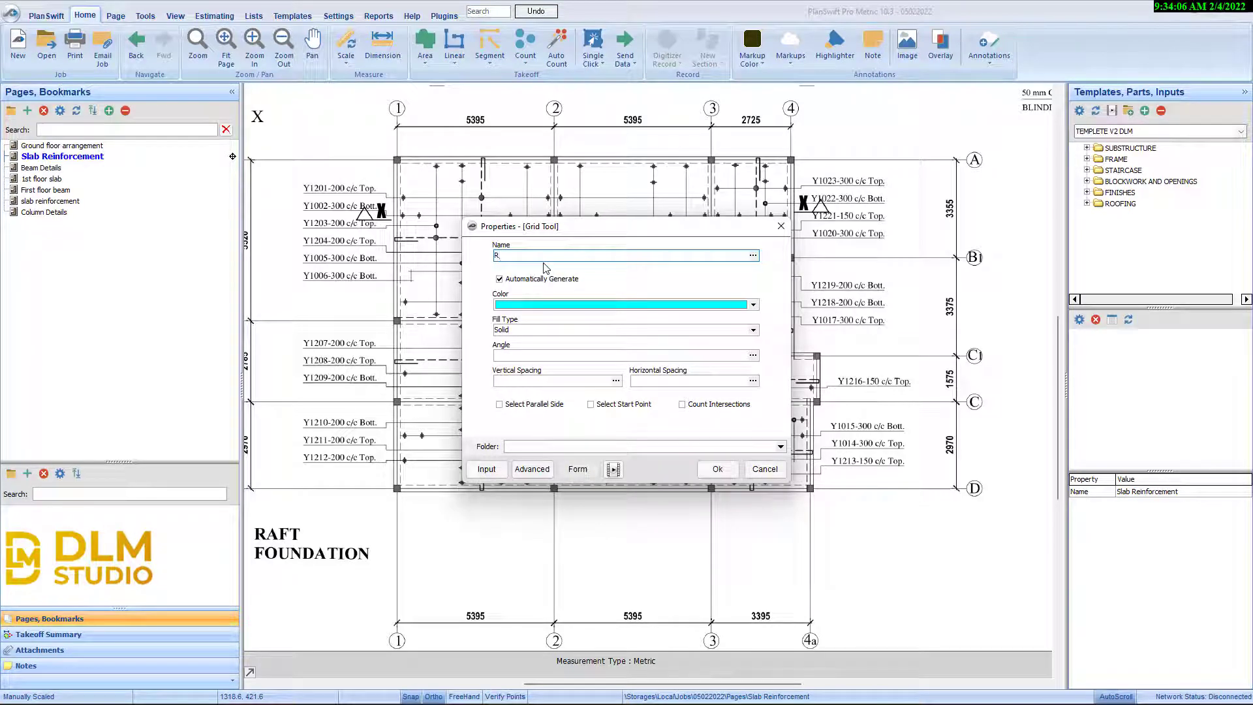
type("Reinforcement bars")
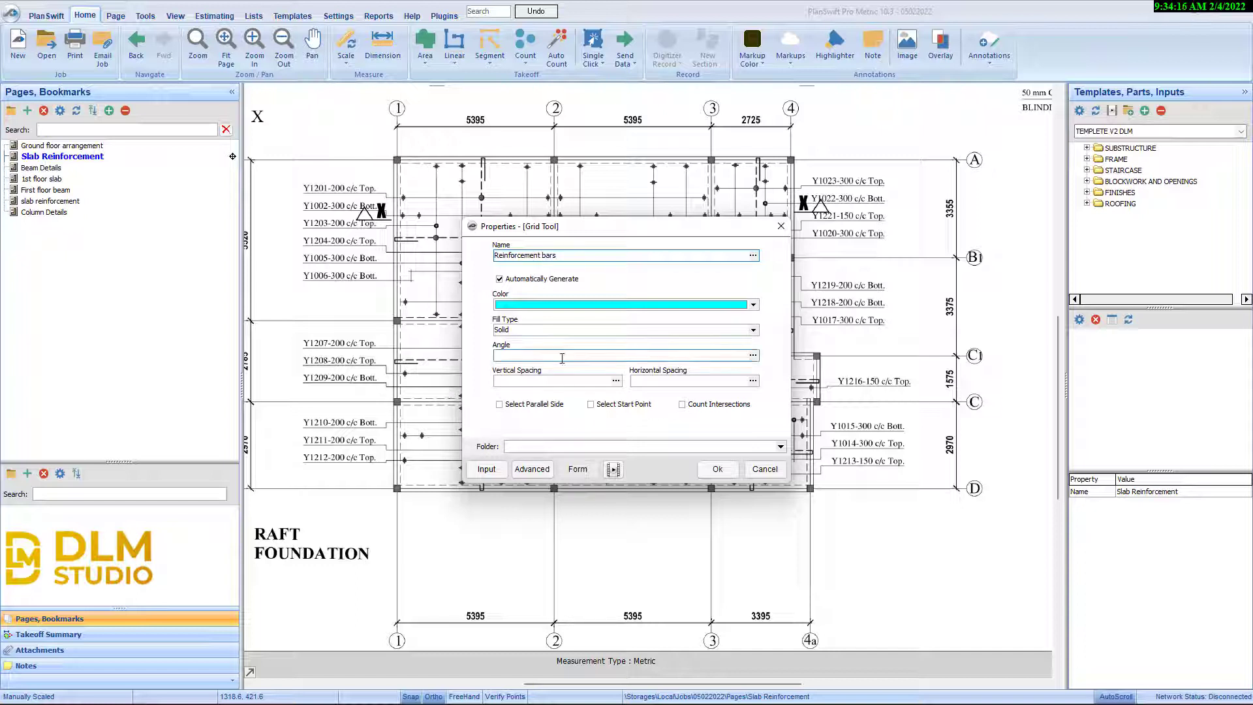
left_click(561, 381)
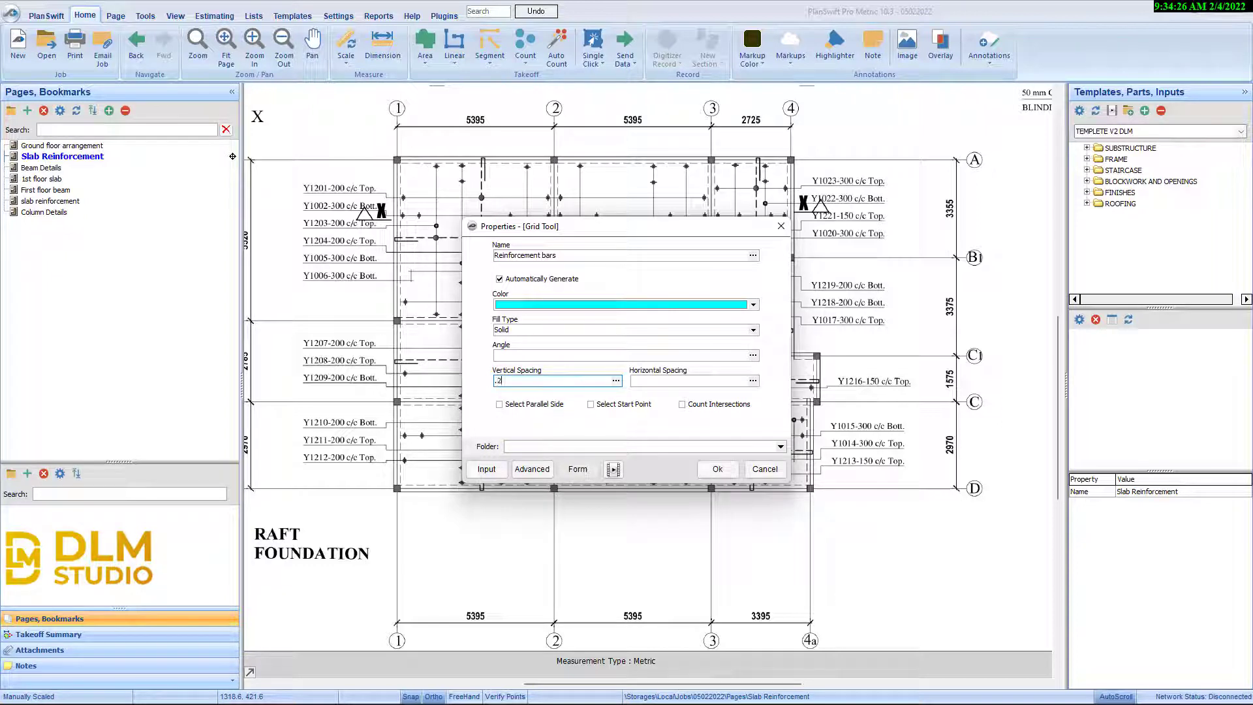
left_click(678, 383)
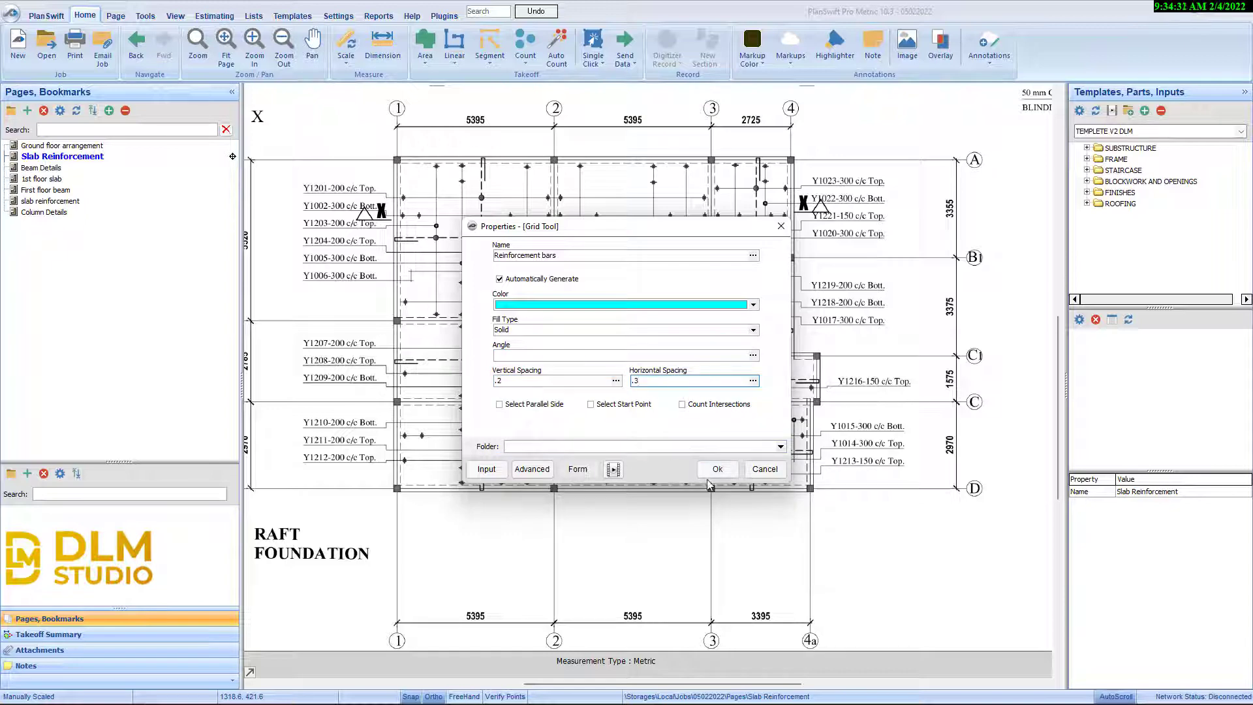
- Confirm the grid settings and trace the slab from its top-right corner to the grid-C corner edge
left_click(714, 471)
scroll(379, 154, "up", 5)
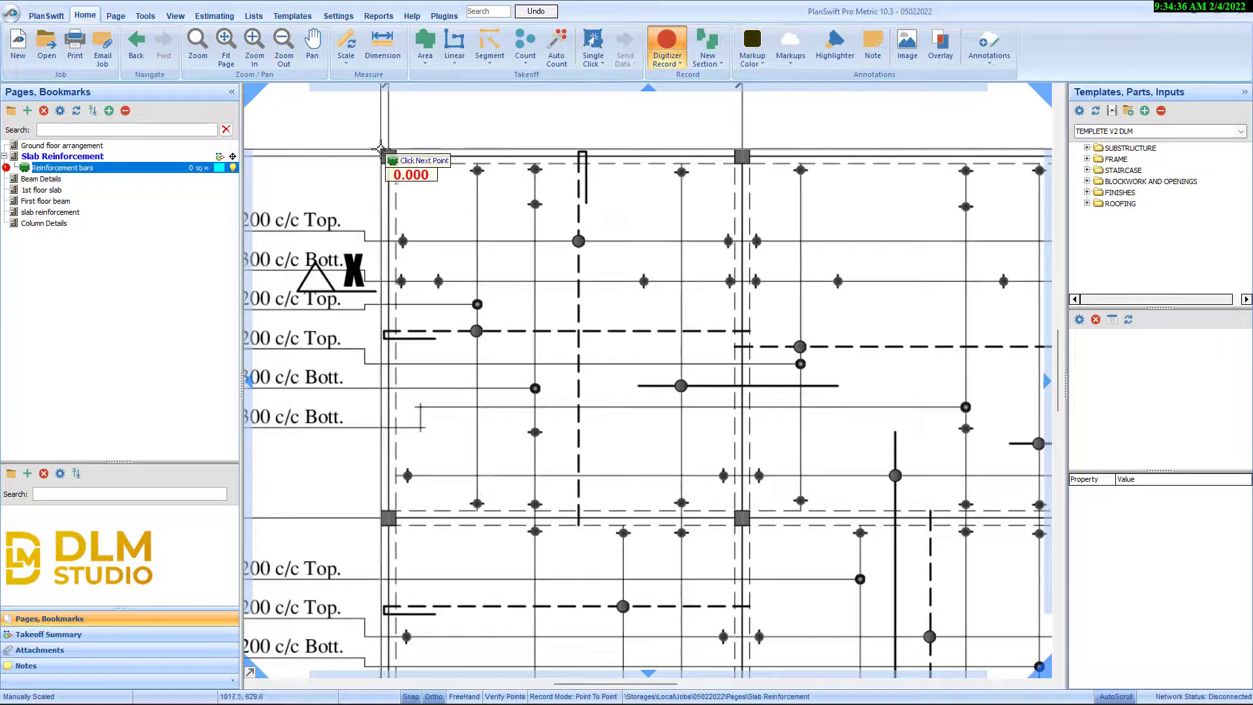
scroll(380, 151, "down", 5)
scroll(651, 168, "up", 5)
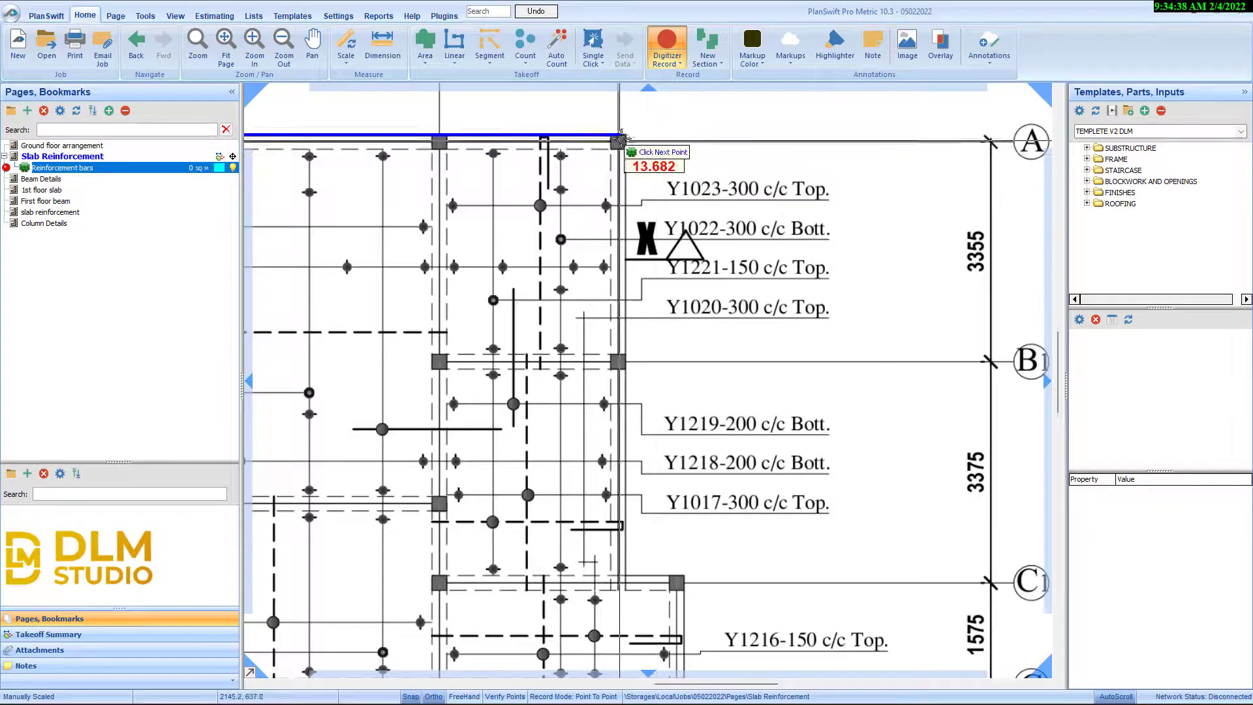
left_click(620, 138)
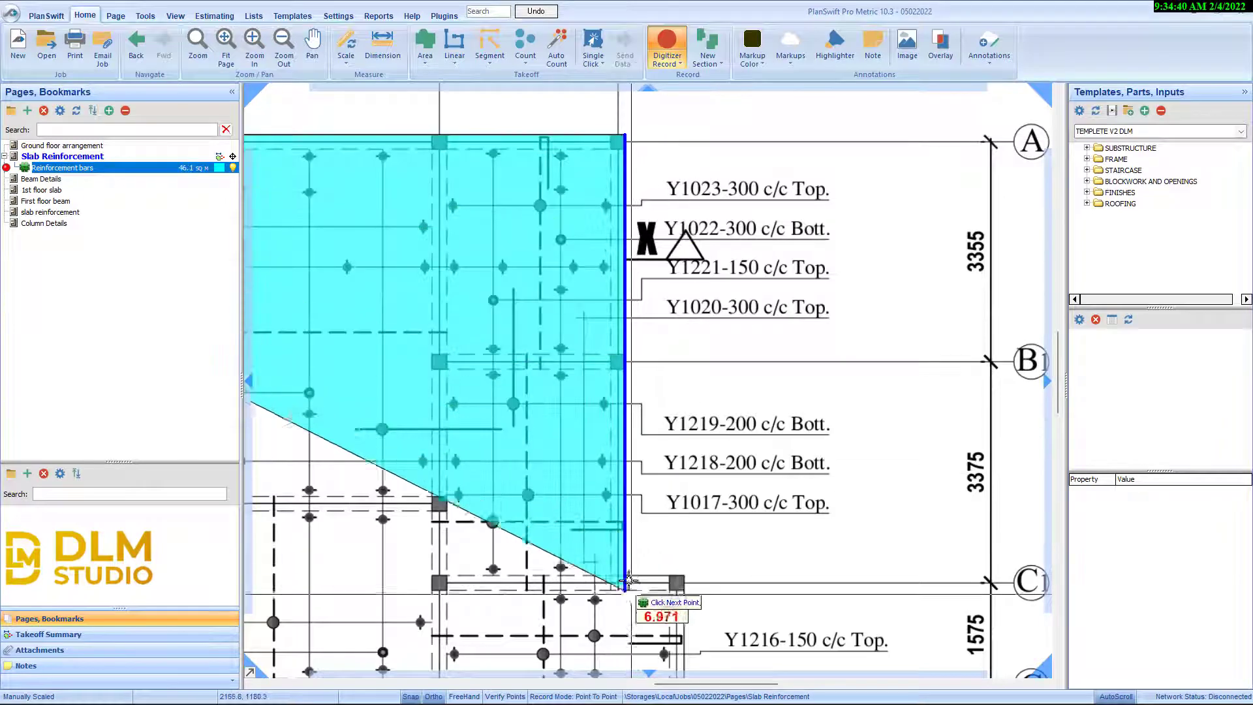
left_click(625, 575)
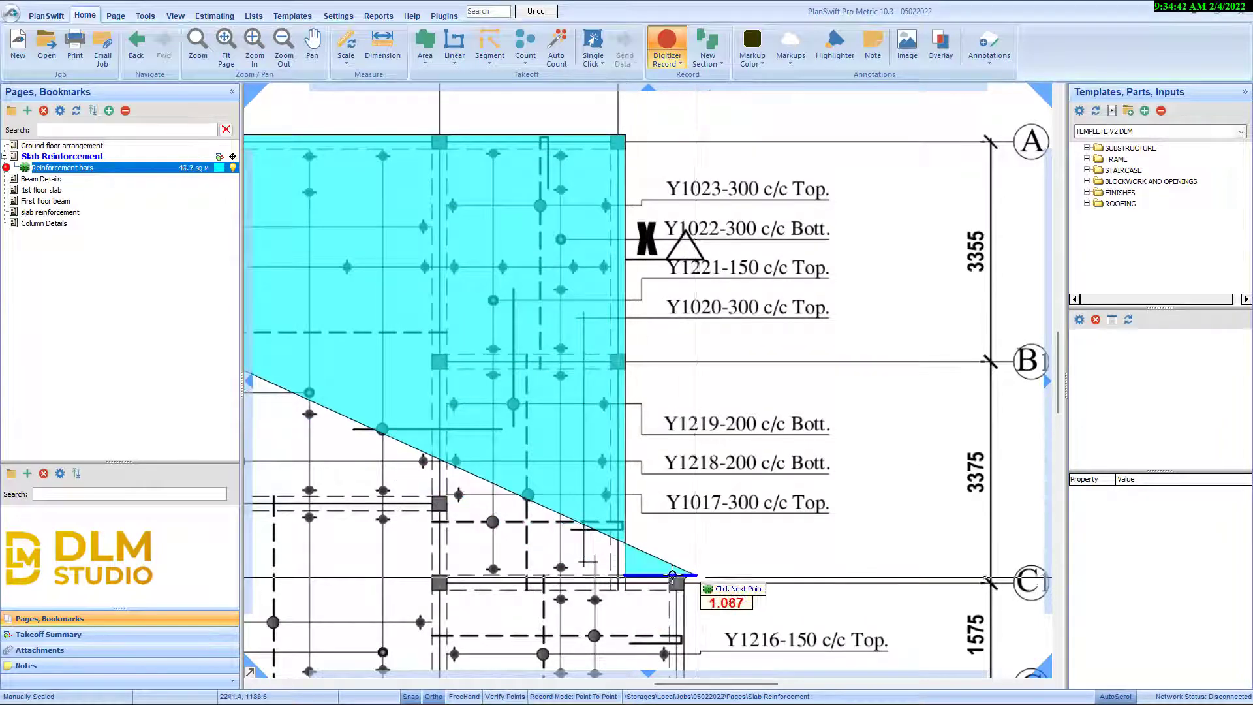
left_click(679, 574)
- Trace the notch and bottom-right corner, then close the outline to generate the 162.2 sq m grid
scroll(680, 574, "down", 3)
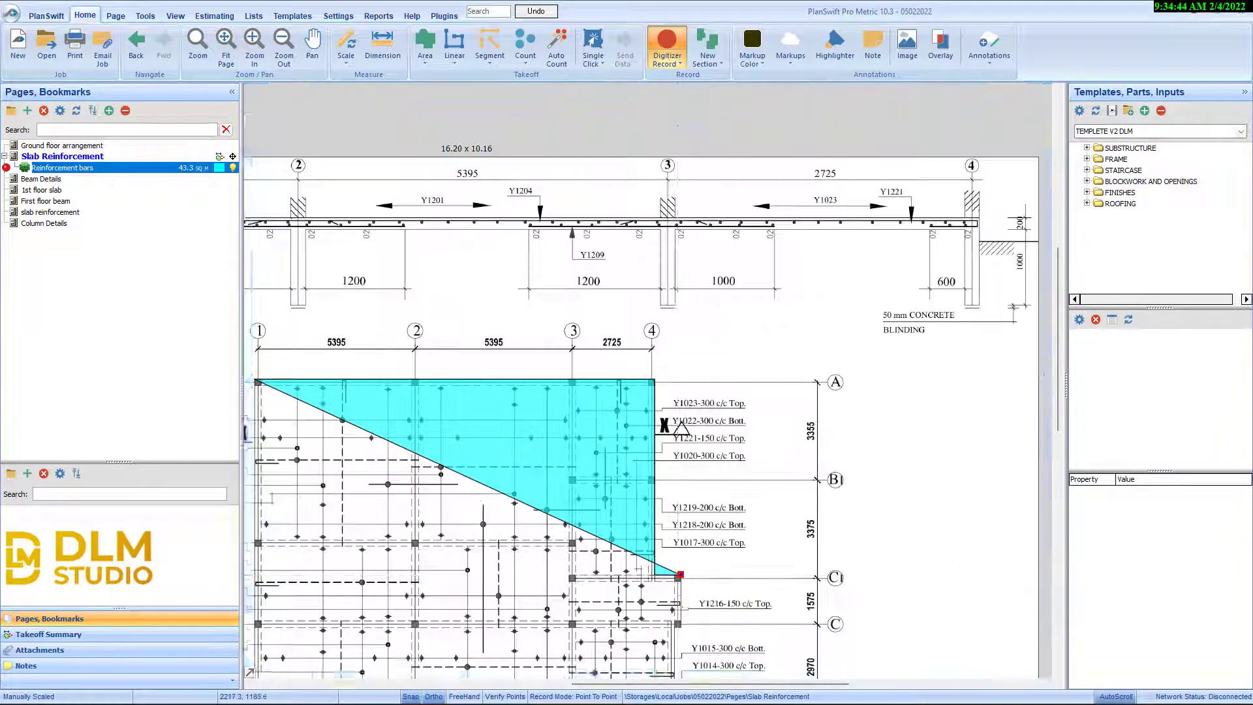
scroll(701, 486, "up", 5)
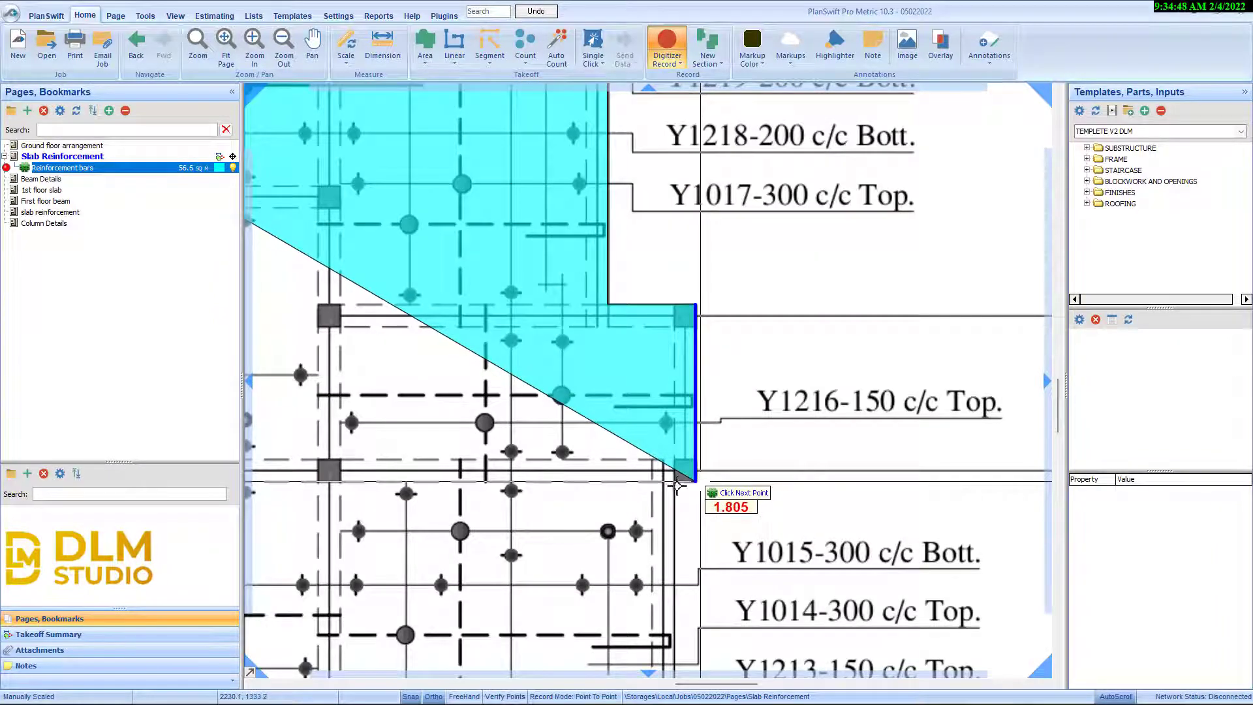
left_click(676, 484)
left_click(676, 483)
scroll(675, 489, "down", 5)
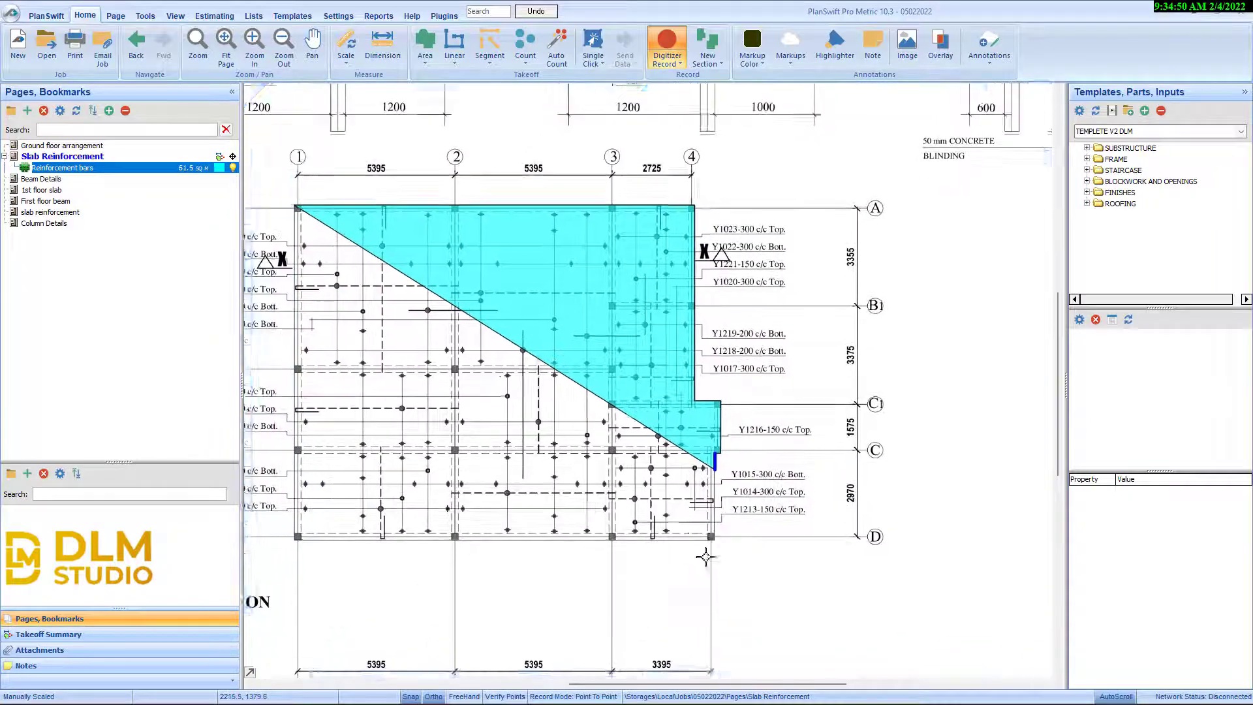
scroll(726, 583, "up", 5)
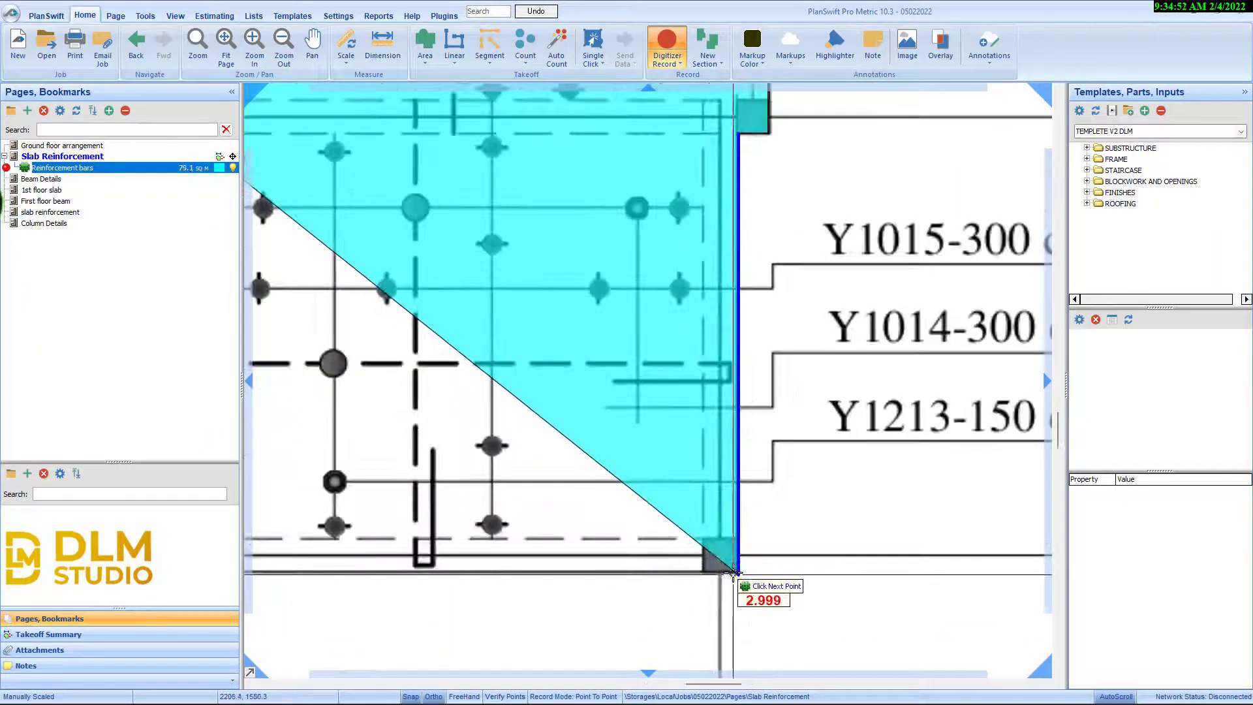
left_click(728, 586)
scroll(728, 586, "down", 5)
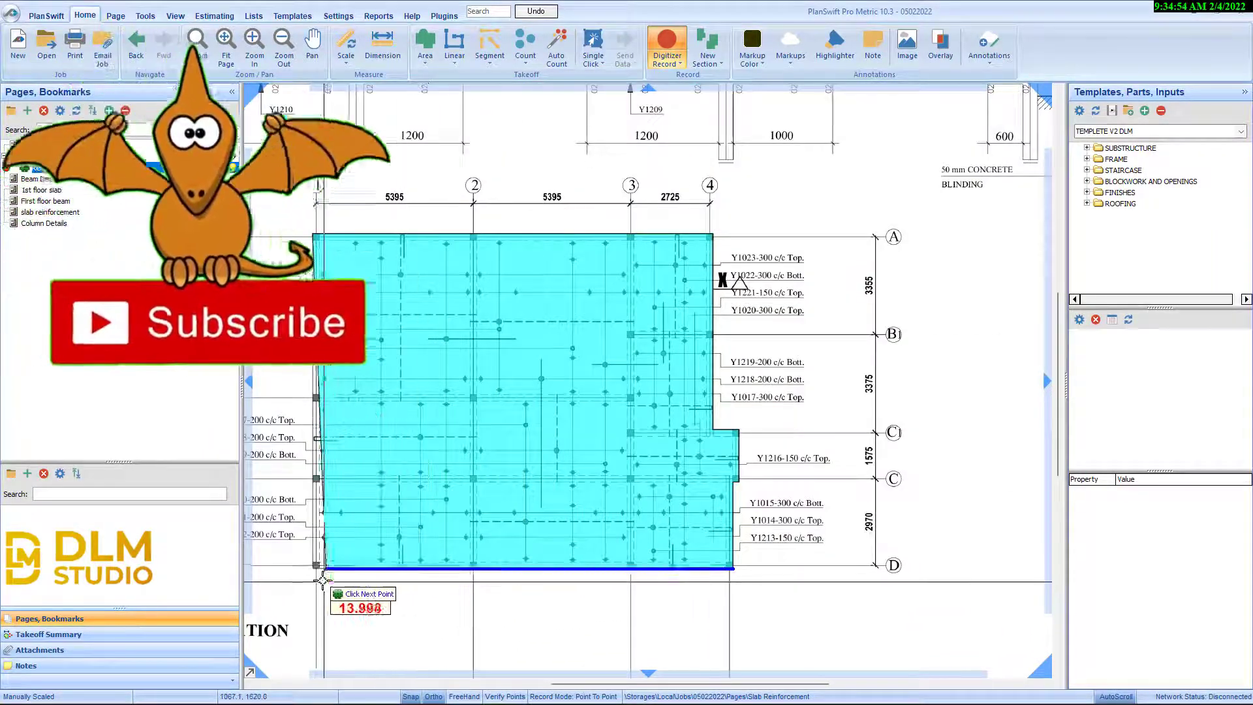
scroll(307, 561, "up", 5)
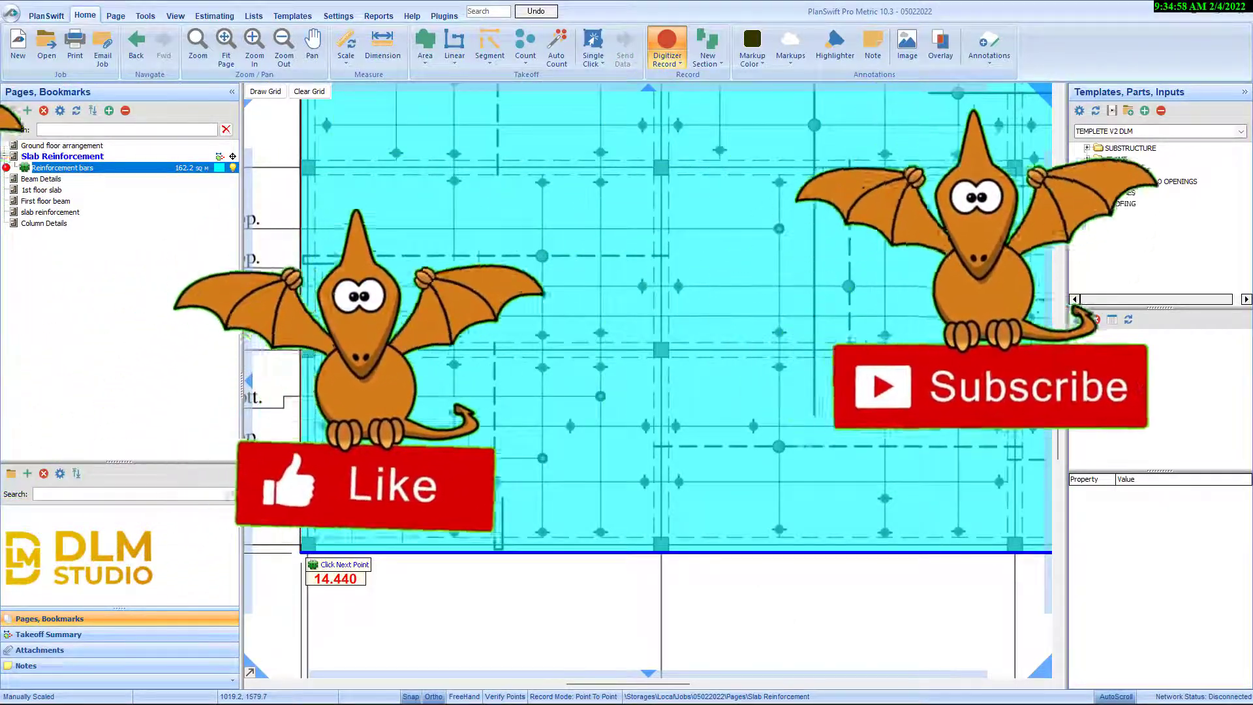
left_click(330, 297)
scroll(320, 300, "down", 3)
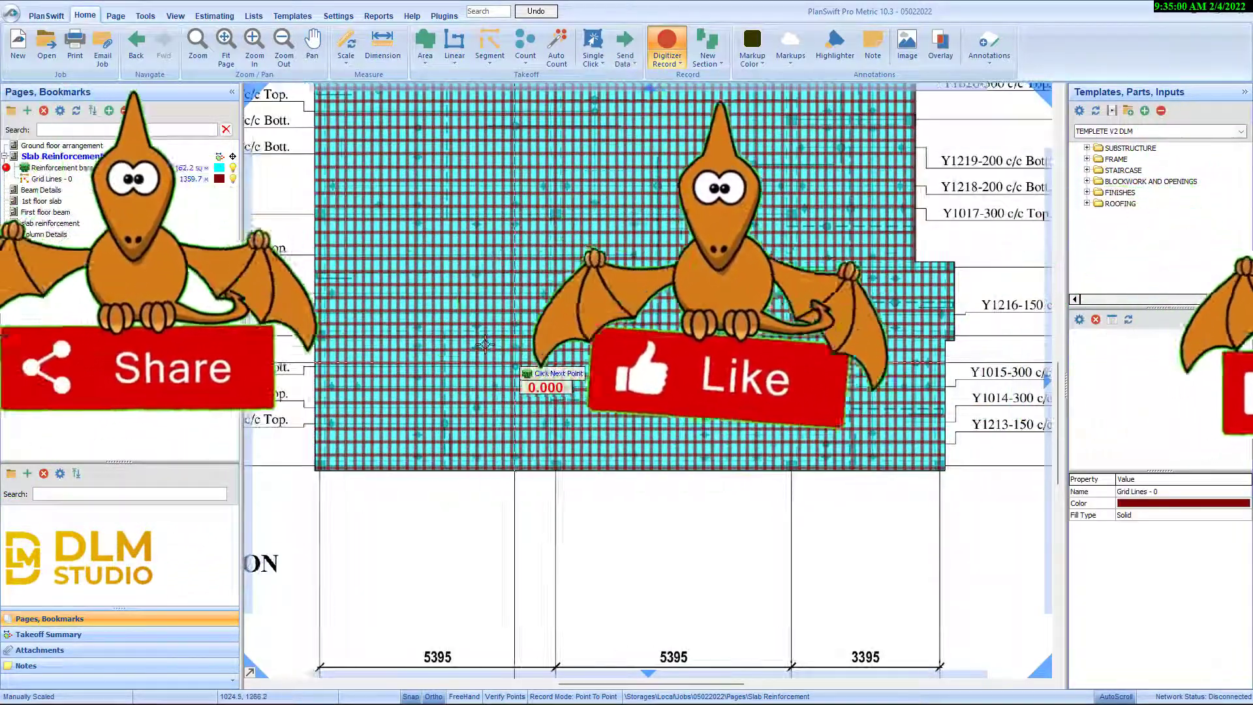
scroll(310, 304, "up", 3)
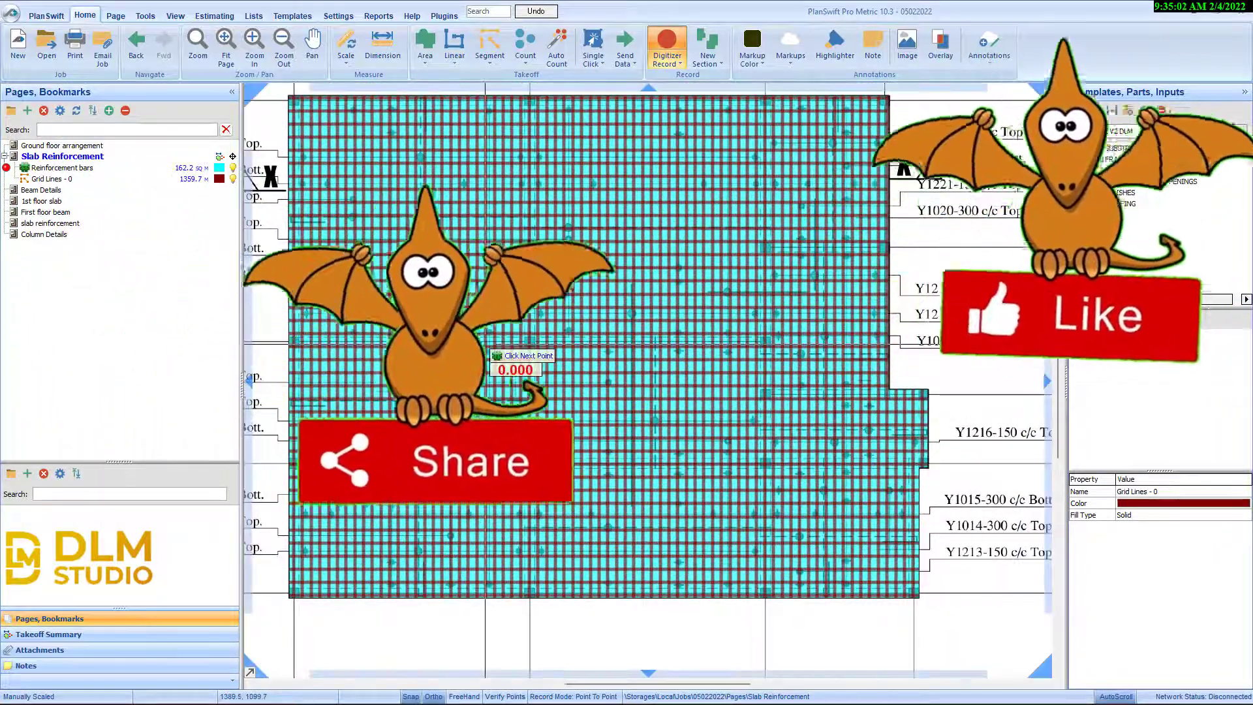
right_click(943, 233)
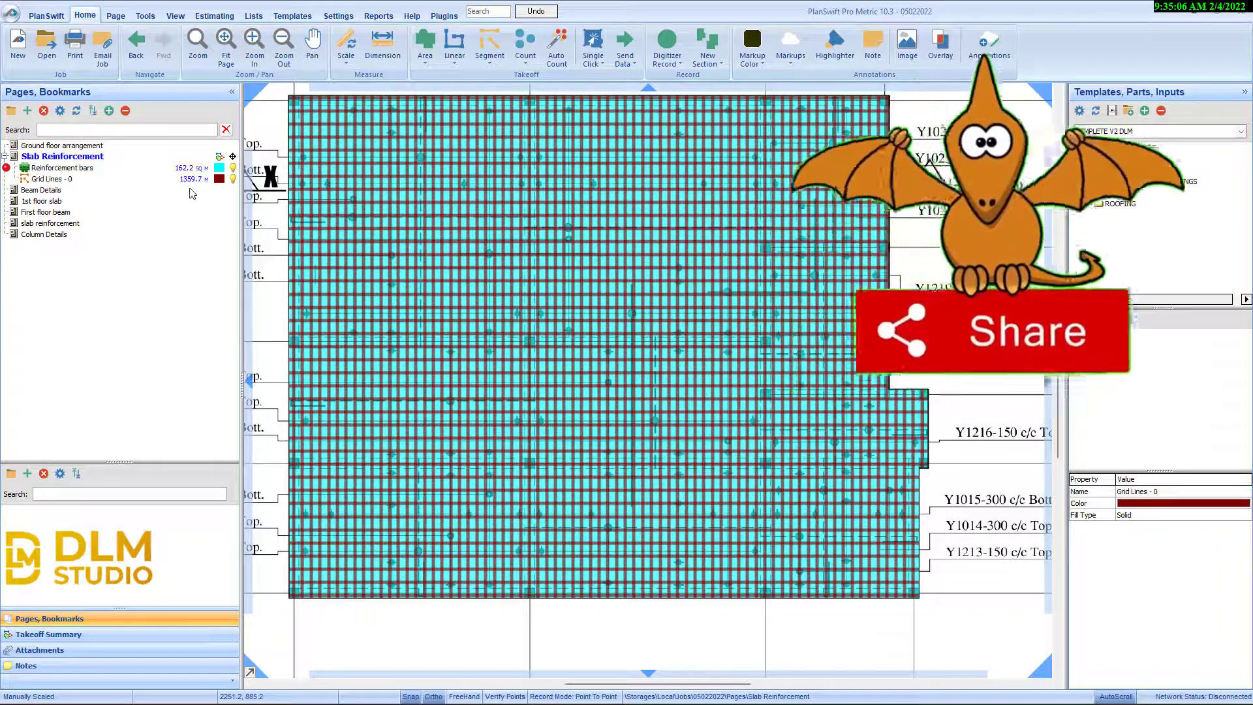
- Finish tracing, then hide the Grid Lines and Reinforcement bars takeoffs to show the bare slab
left_click(175, 181)
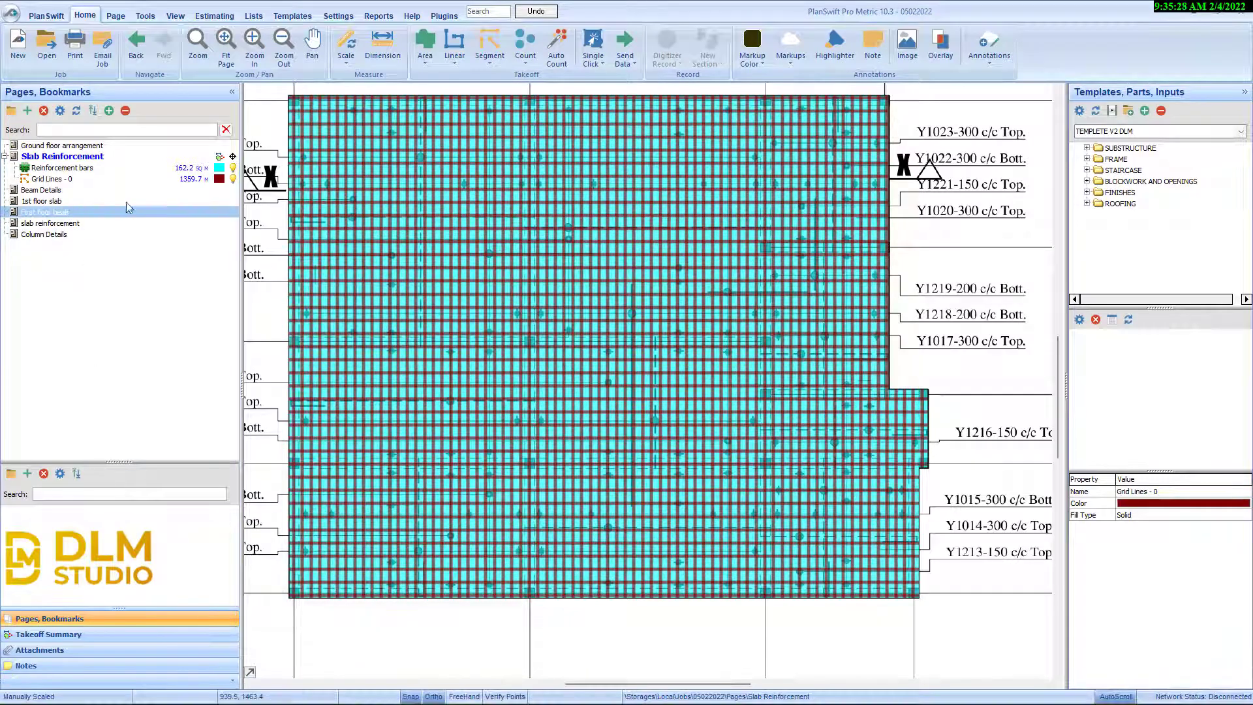
left_click(232, 179)
left_click(233, 167)
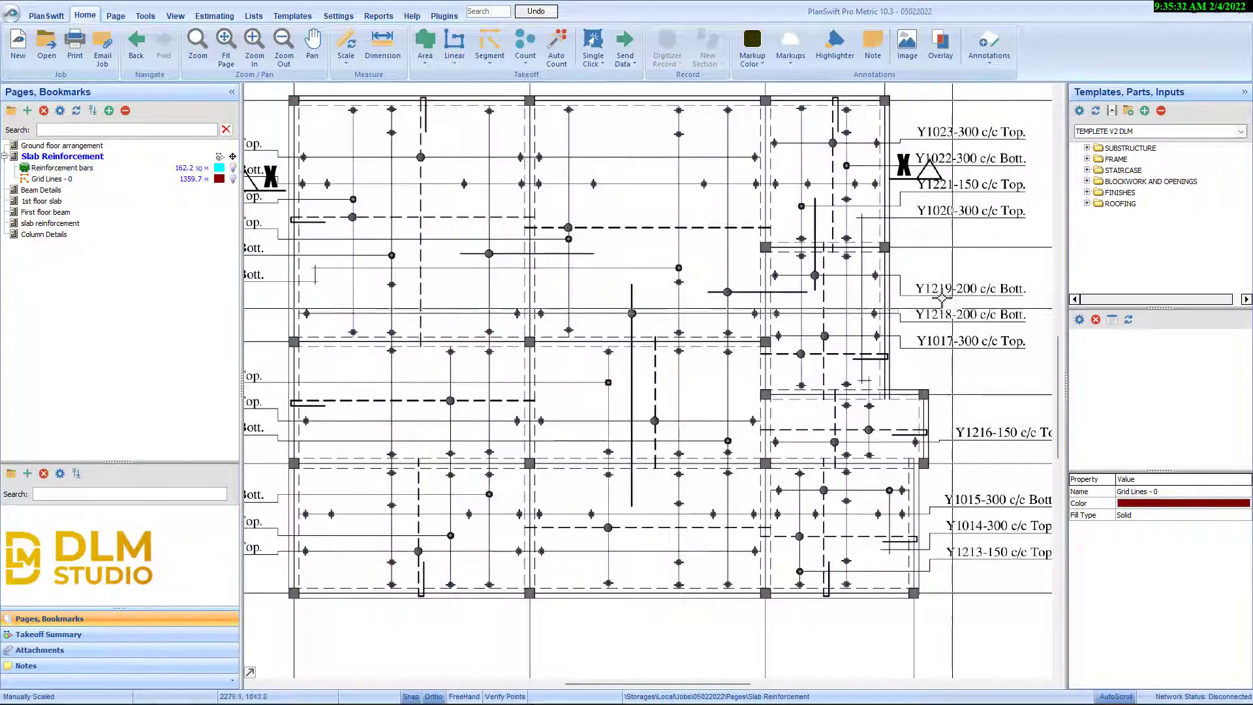
scroll(934, 295, "down", 2)
scroll(933, 295, "up", 2)
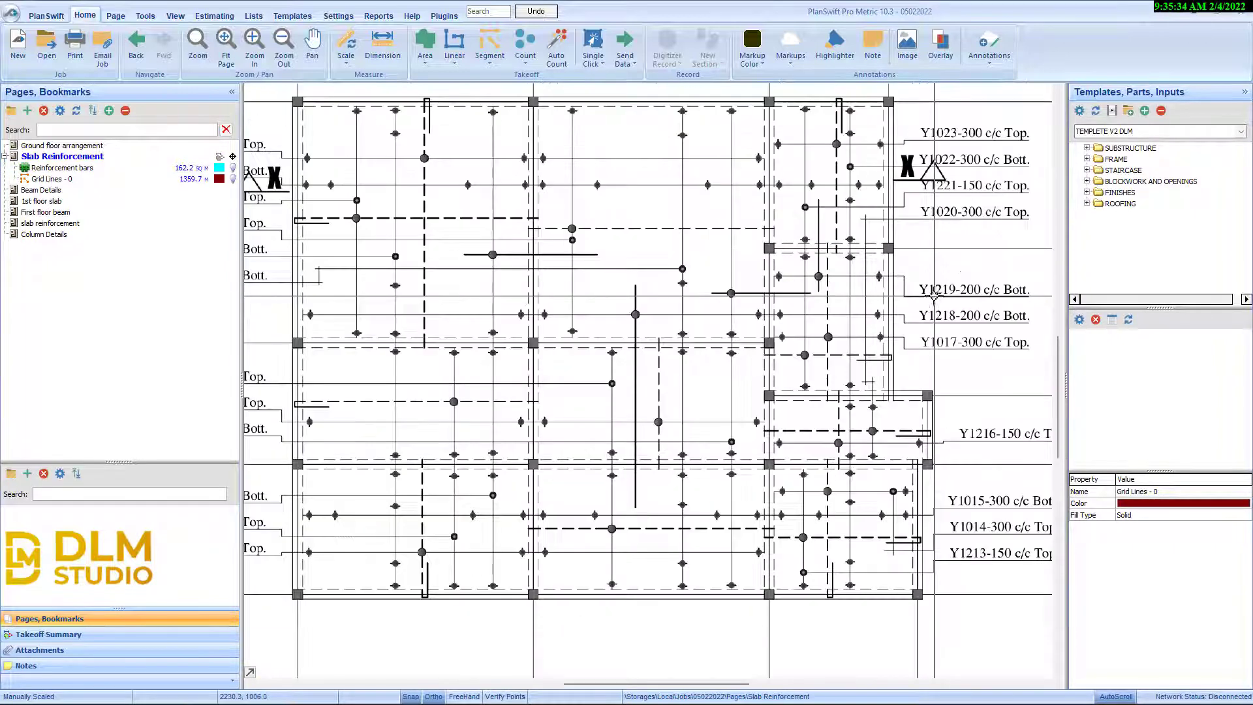
- Pick the Reinforcemet item from the FRAME > SLAB templates folder
left_click(1087, 160)
left_click(1099, 193)
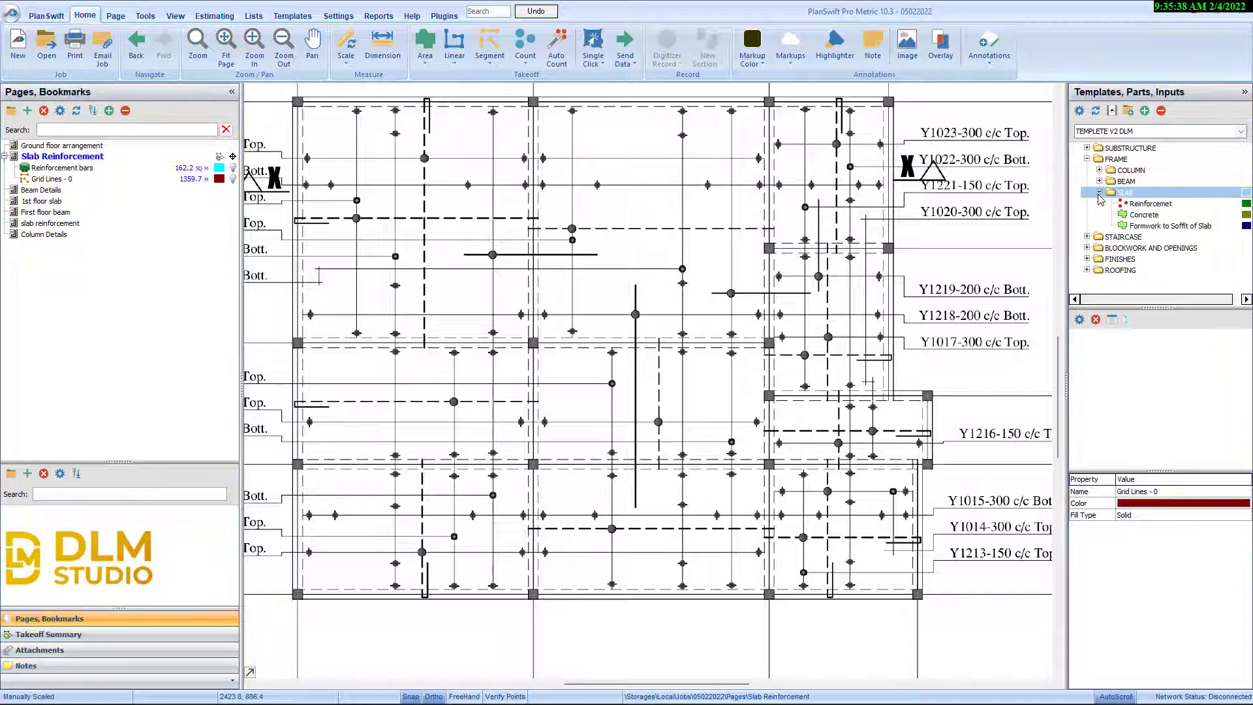
left_click(1135, 205)
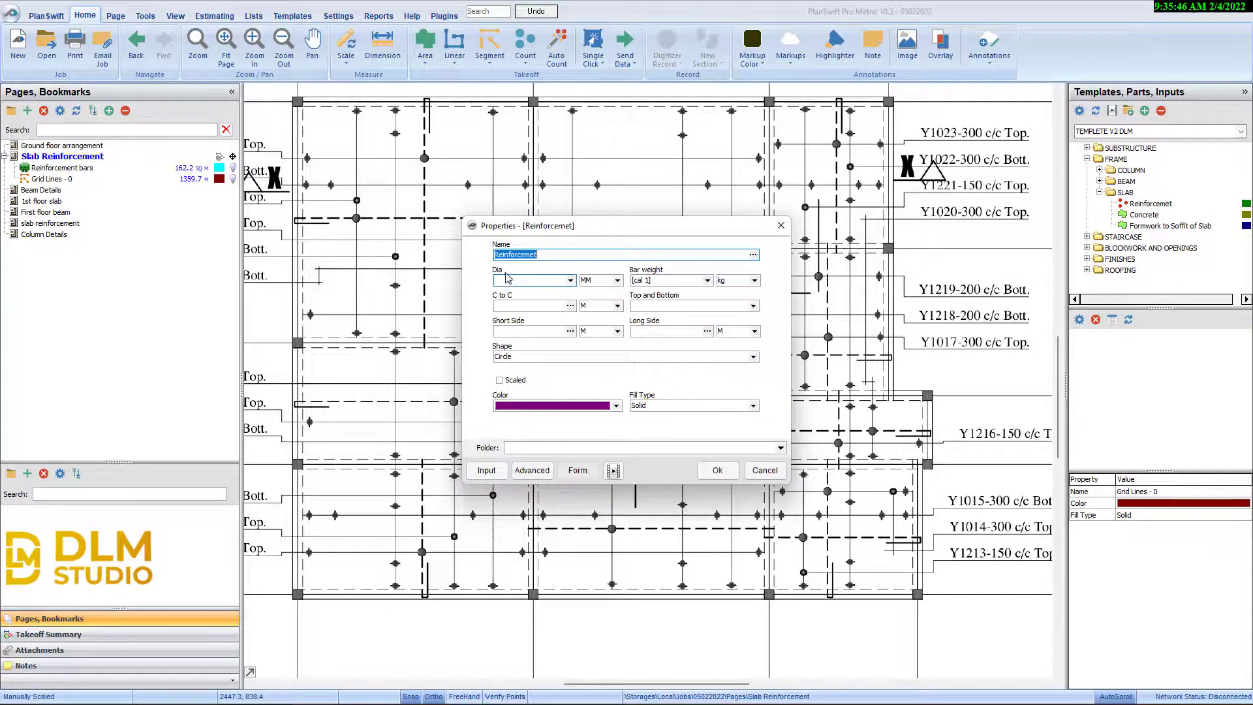
- Set Reinforcemet to 12 mm diameter, 0.2 m centres and 1 top and bottom, then confirm
left_click(520, 280)
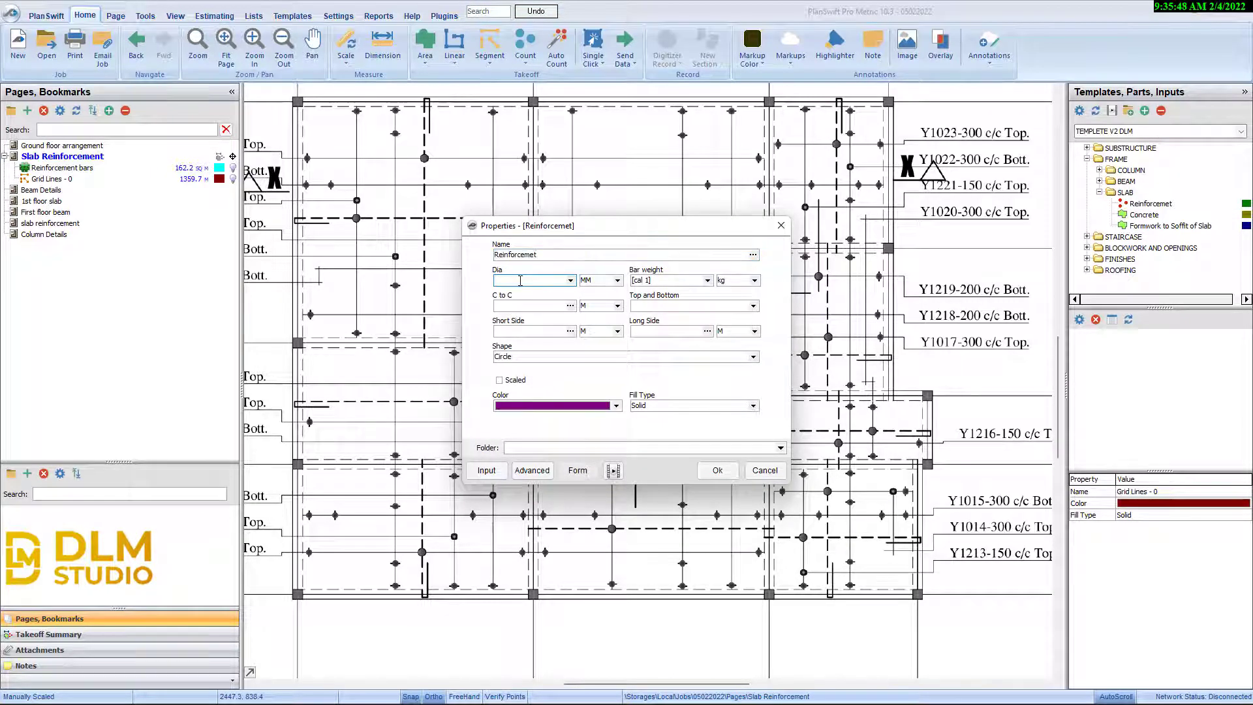
left_click(520, 281)
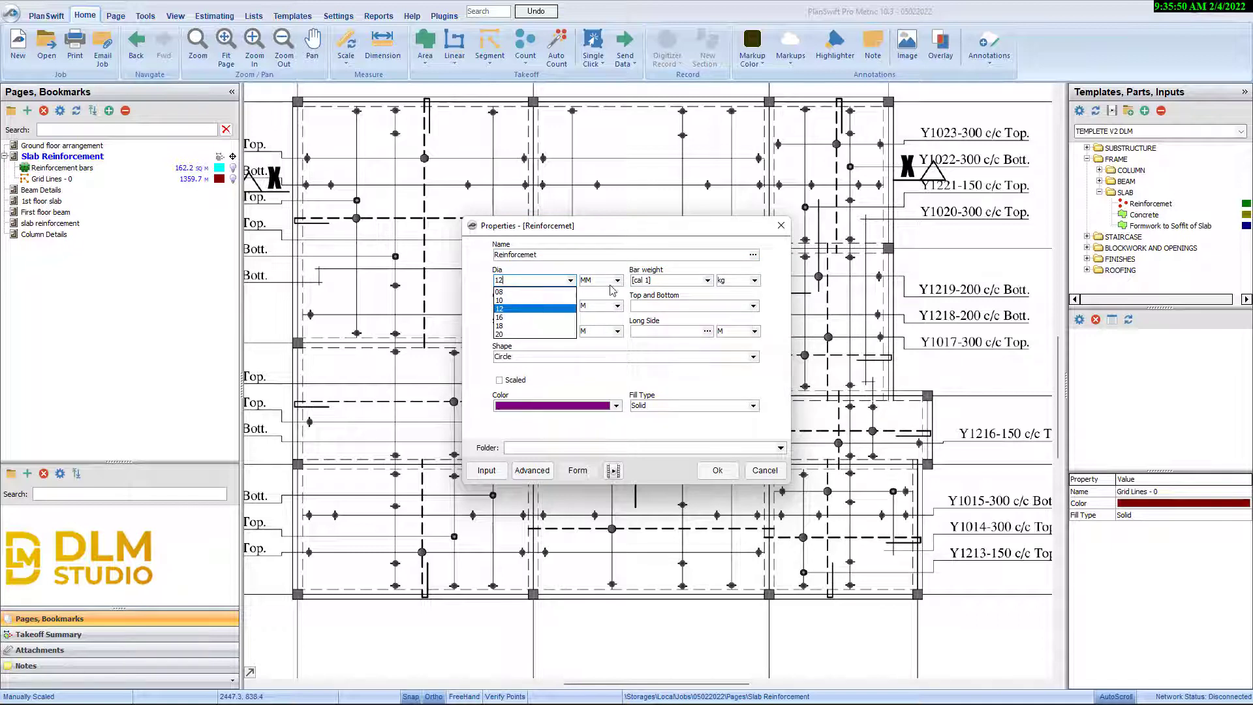
left_click(515, 308)
left_click(507, 305)
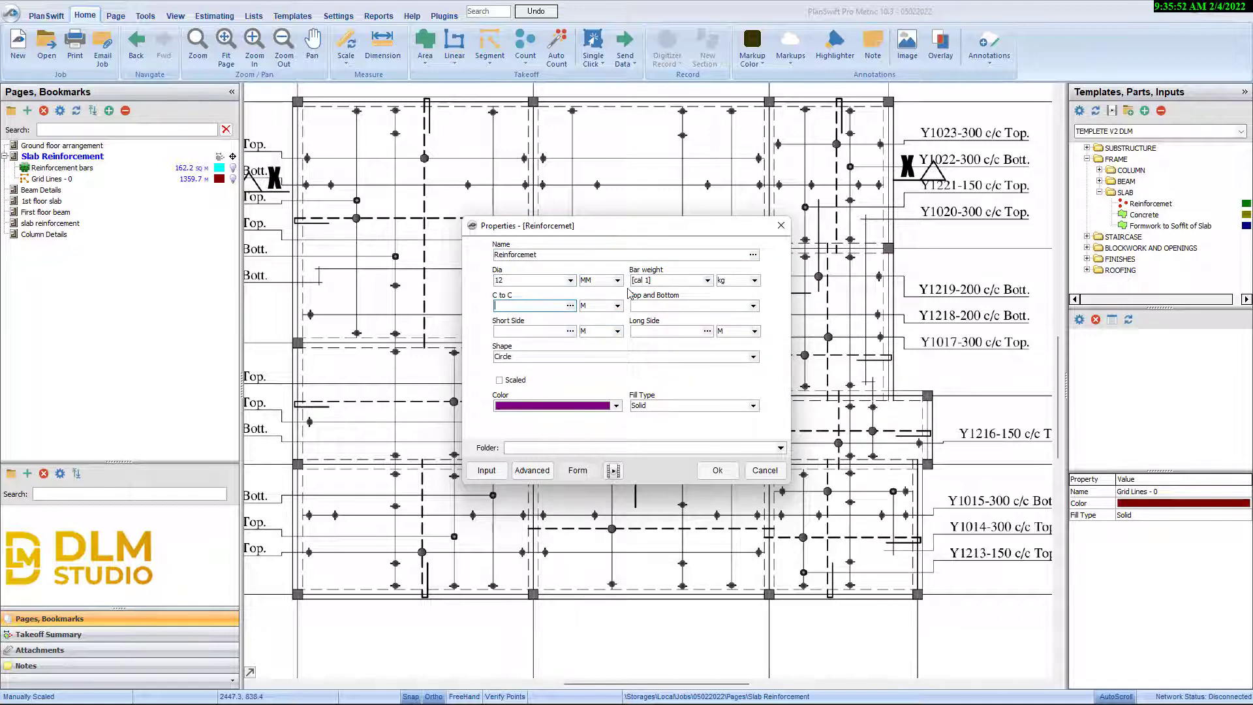
type(".2")
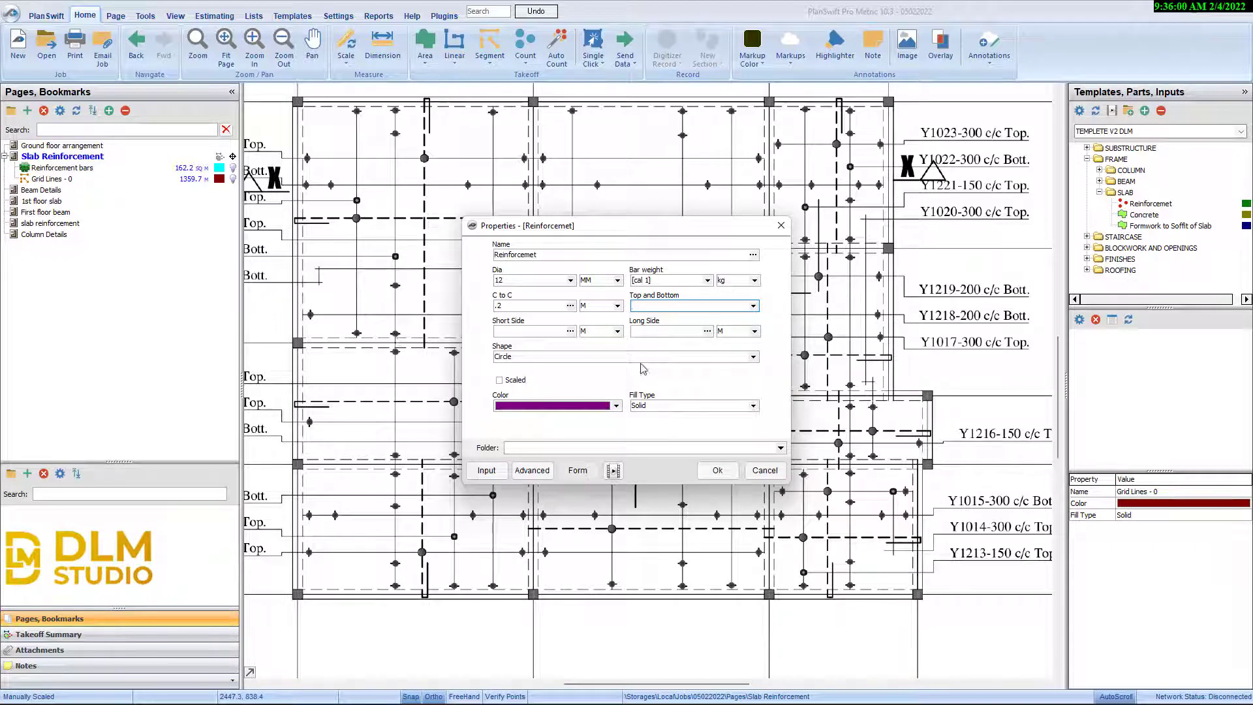
type("1")
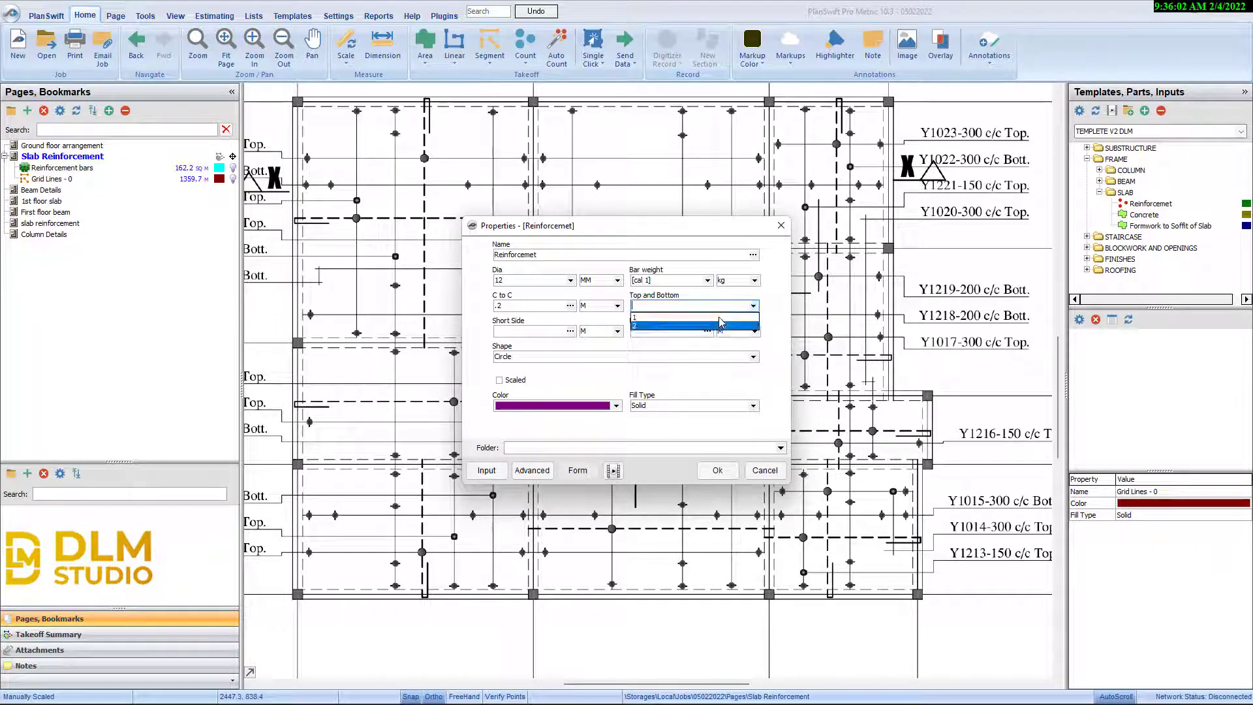
left_click(529, 333)
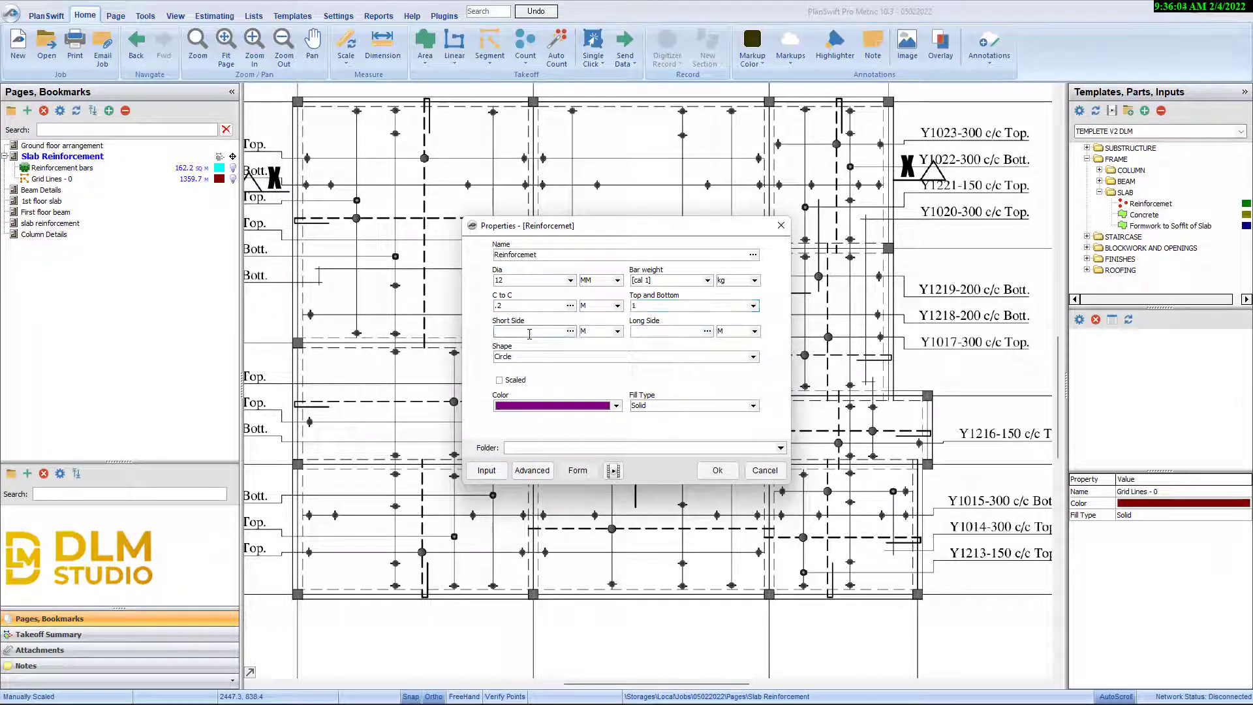
left_click_drag(577, 227, 666, 222)
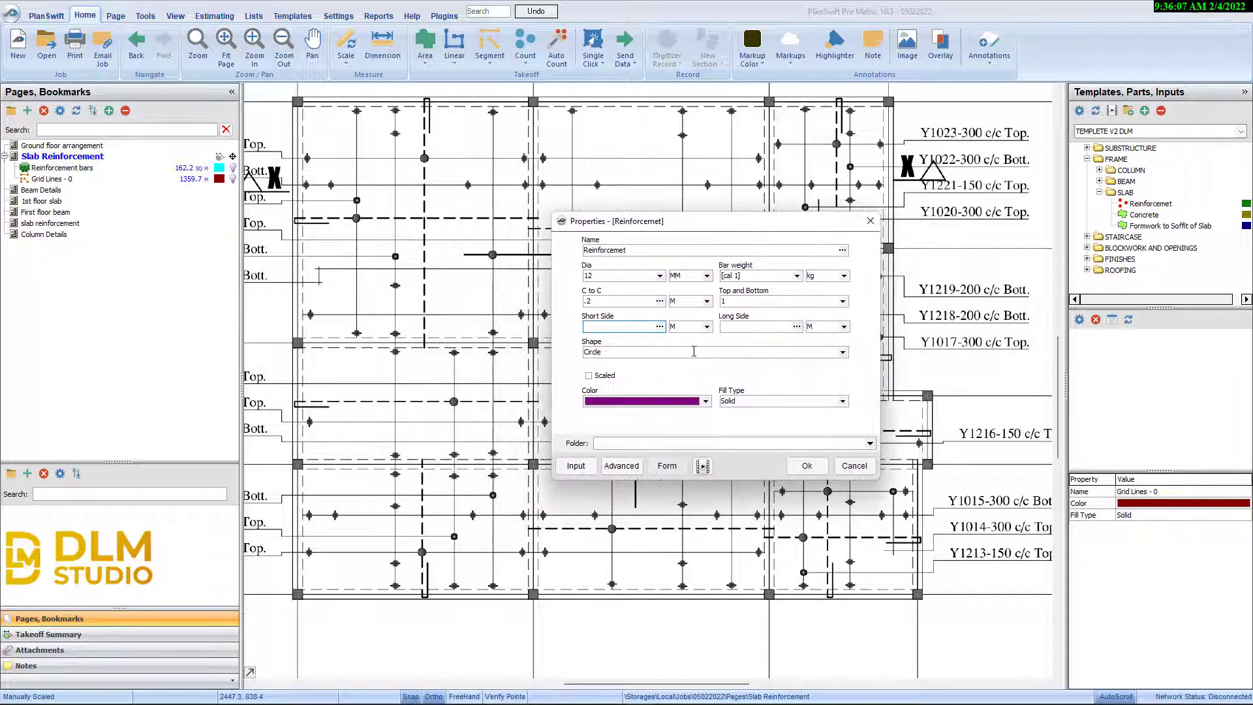
left_click(814, 471)
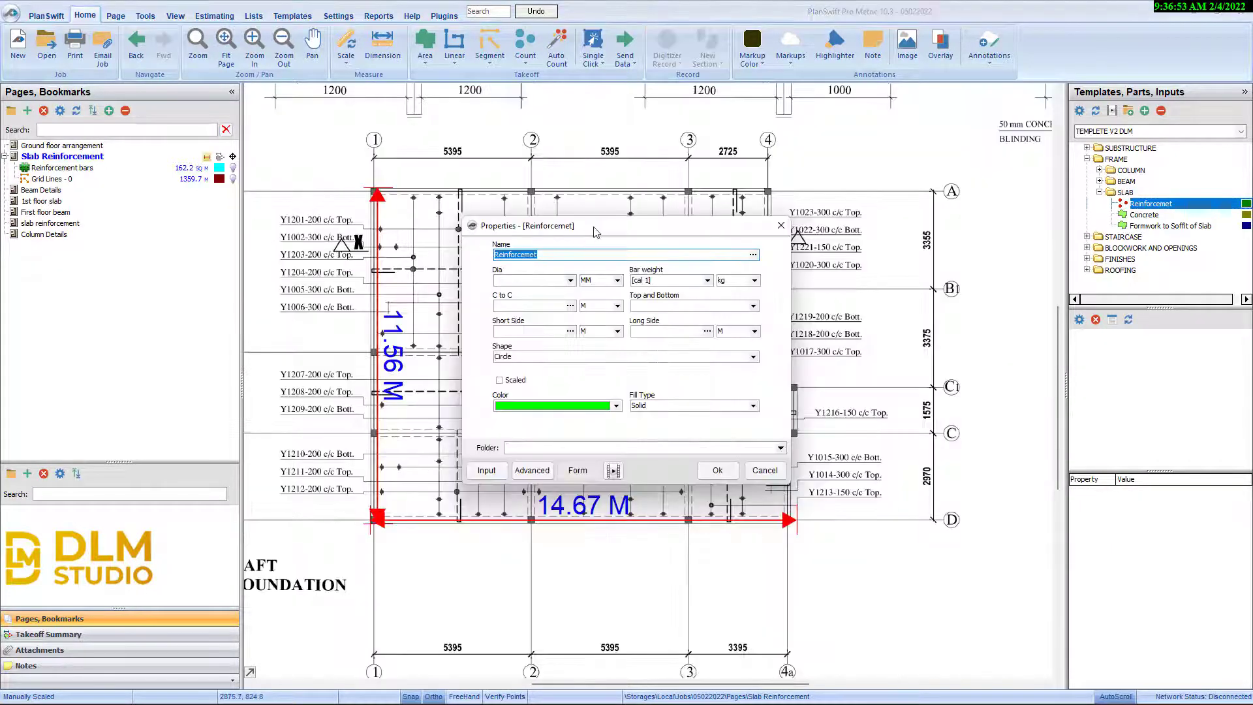
- Enter 12 mm bars, 0.3 m centres, 1 top and bottom, sides 11.56 and 14.67 m, and confirm
left_click_drag(595, 231, 685, 218)
left_click(660, 267)
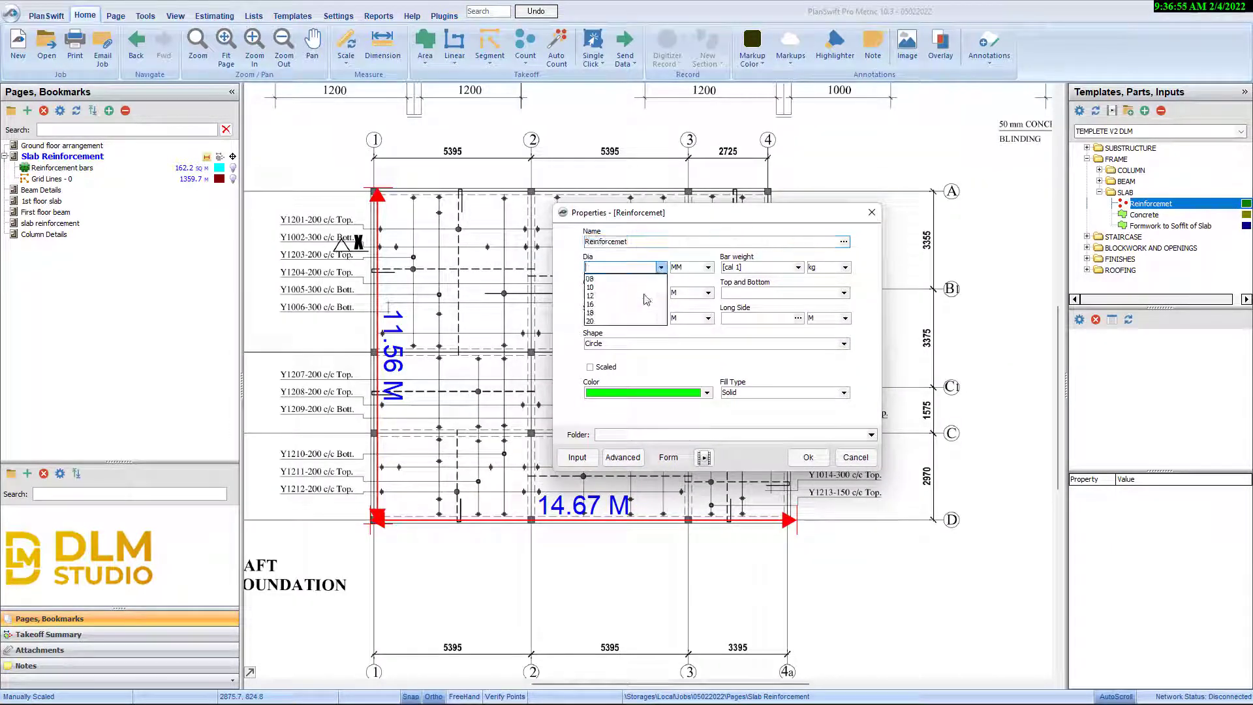
left_click(644, 296)
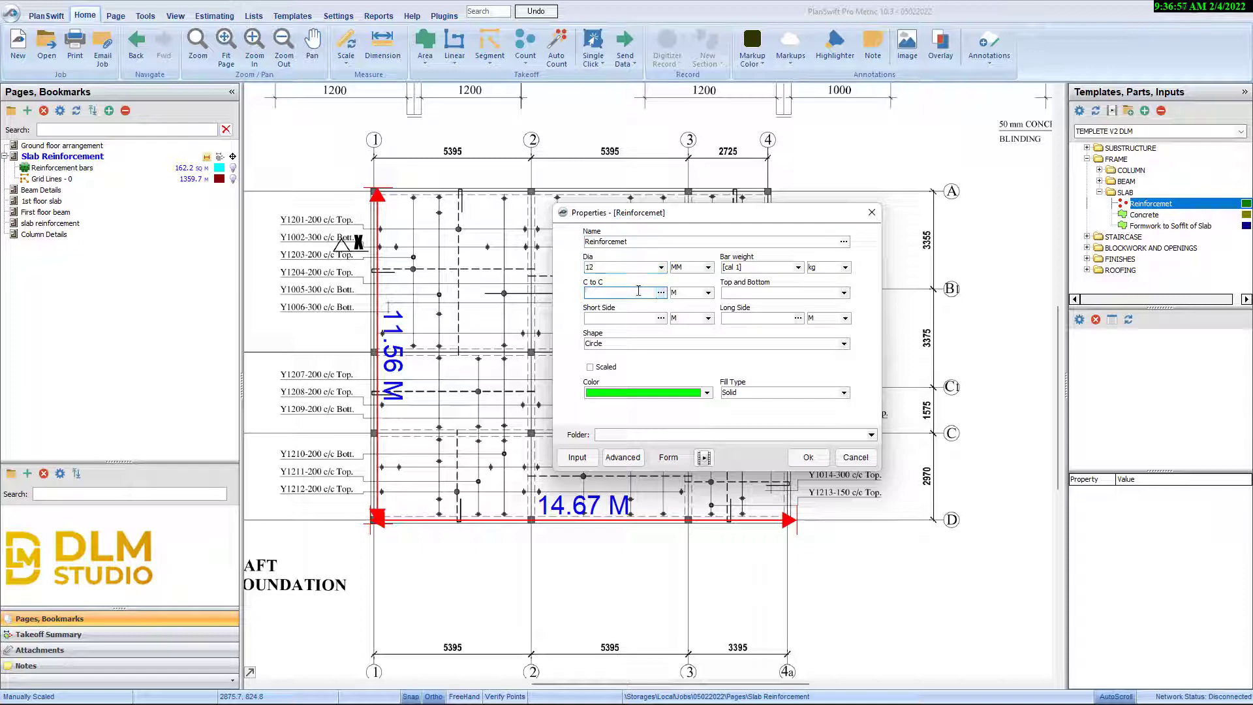
left_click(642, 291)
type(".3")
left_click(754, 292)
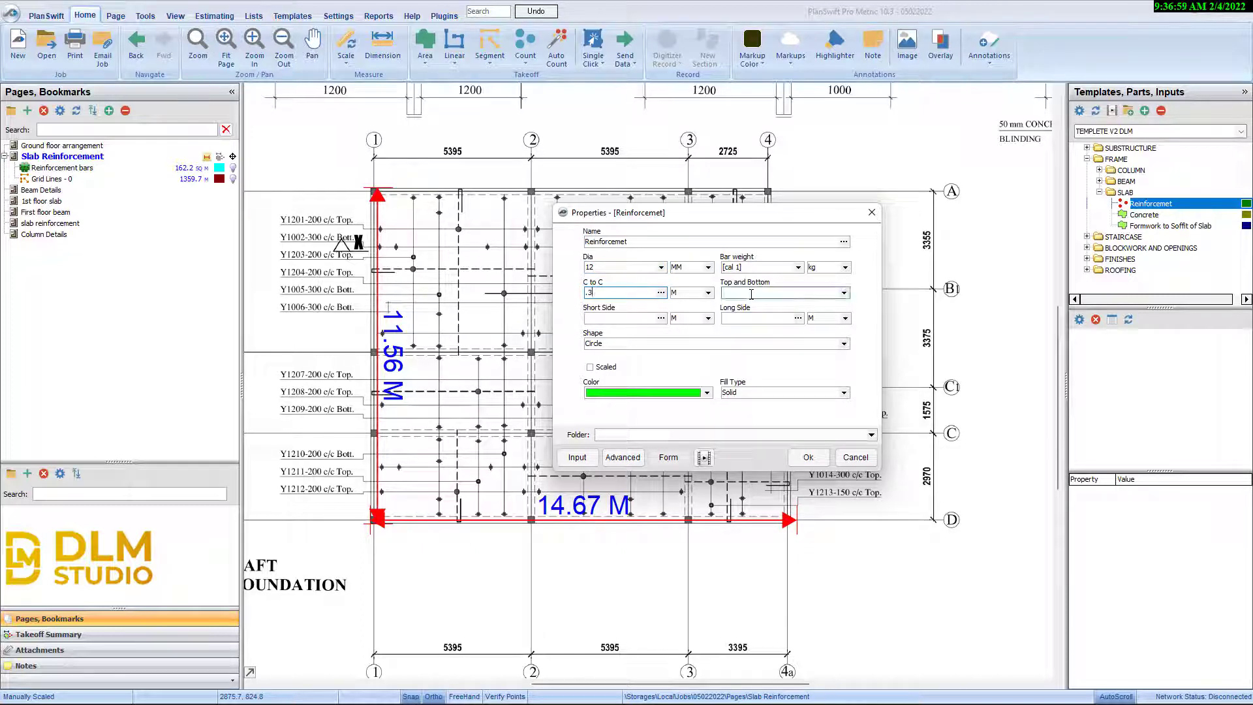
type("1")
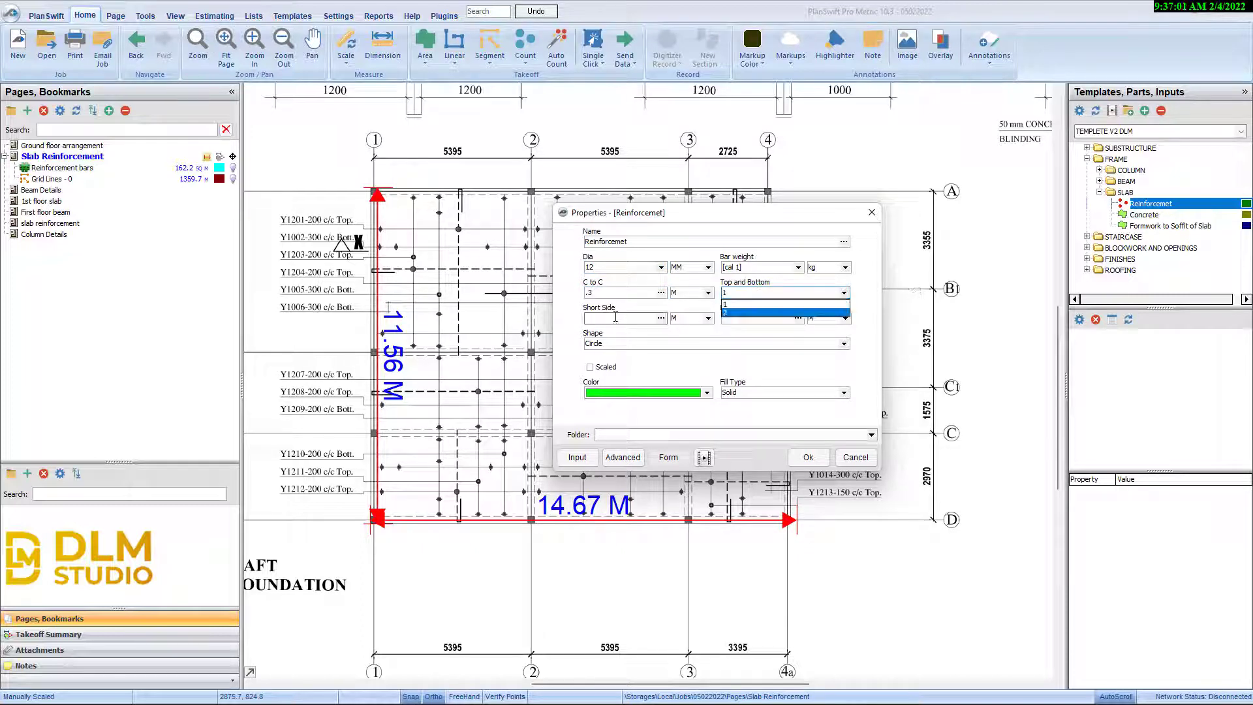
left_click(615, 317)
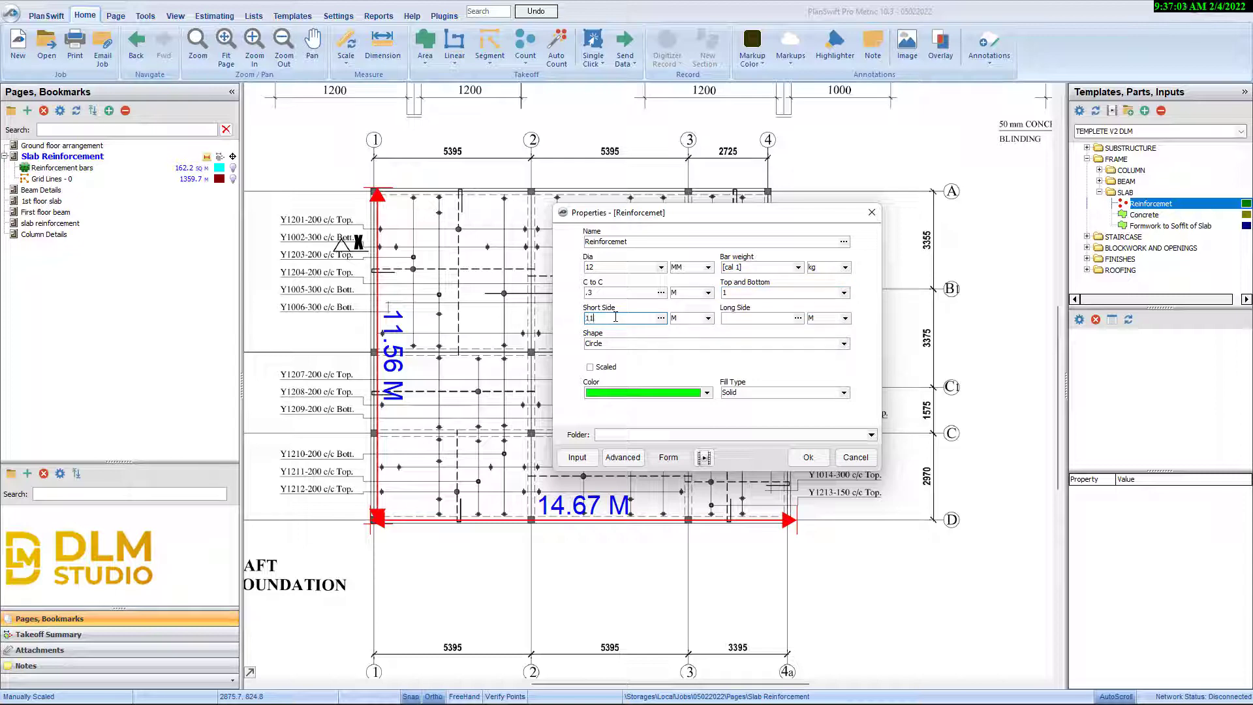
left_click(741, 318)
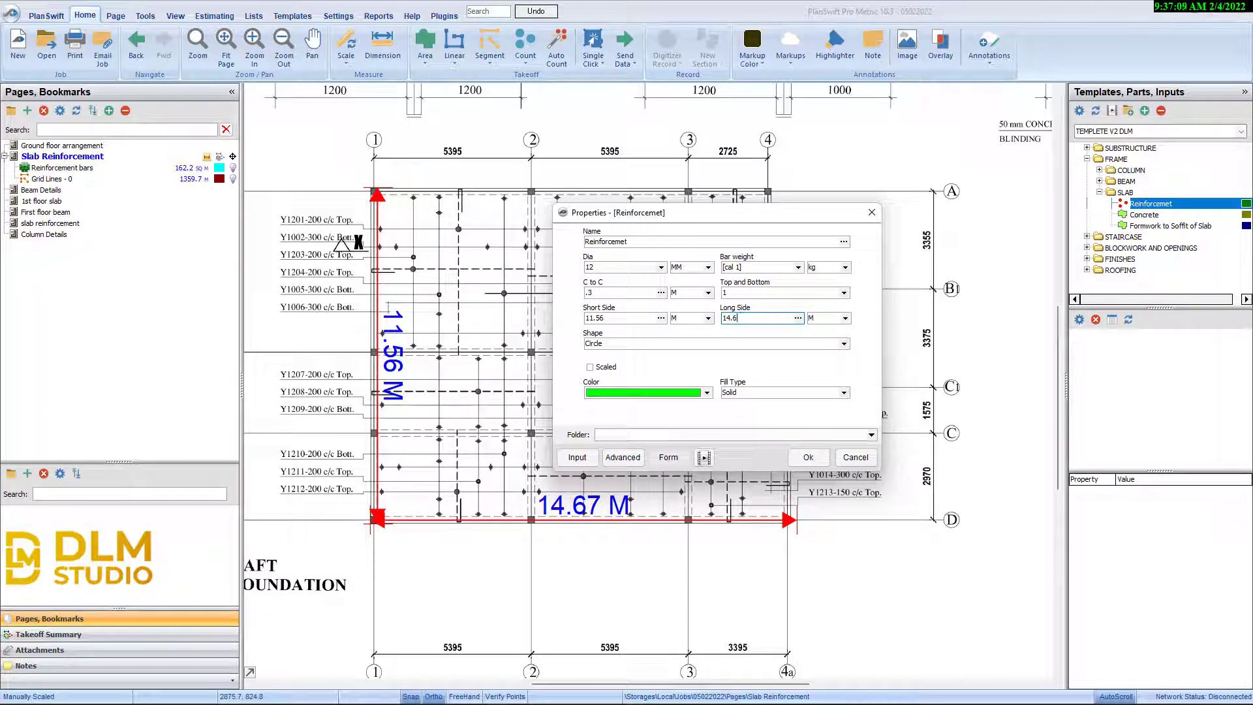
type("14.67")
left_click(808, 457)
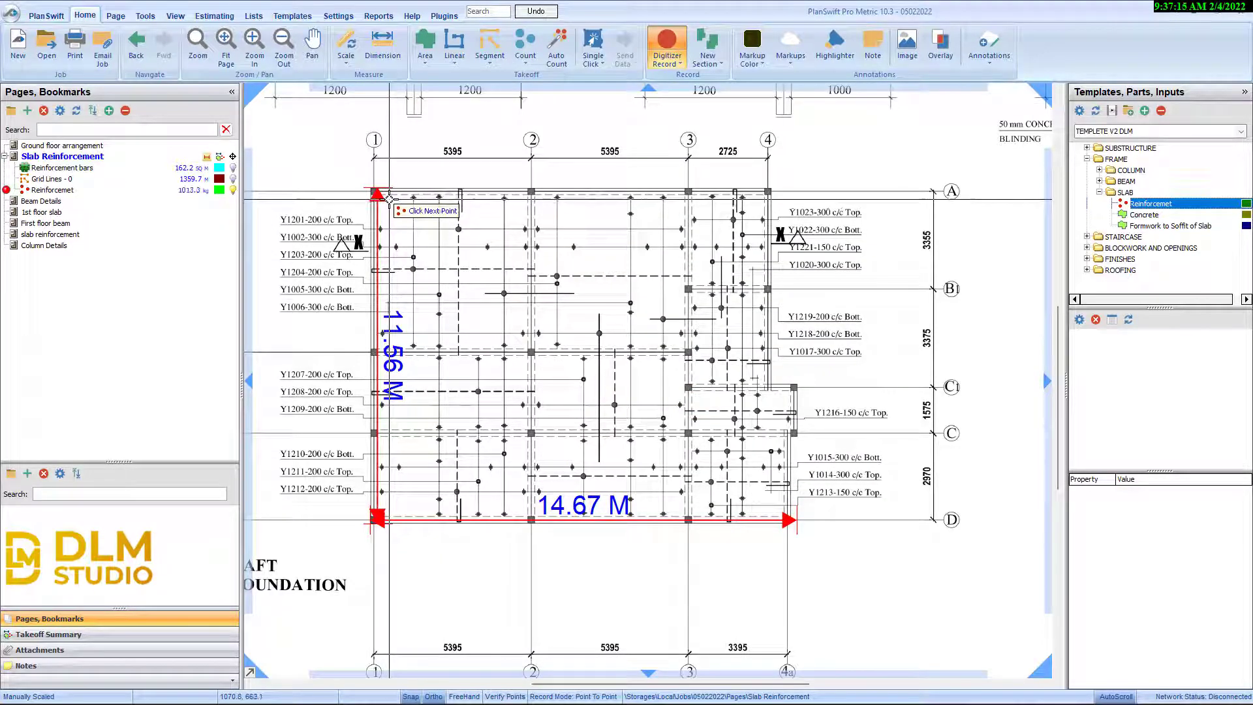
- Place a Reinforcemet count point at the slab's top-left corner and stop recording
left_click(389, 200)
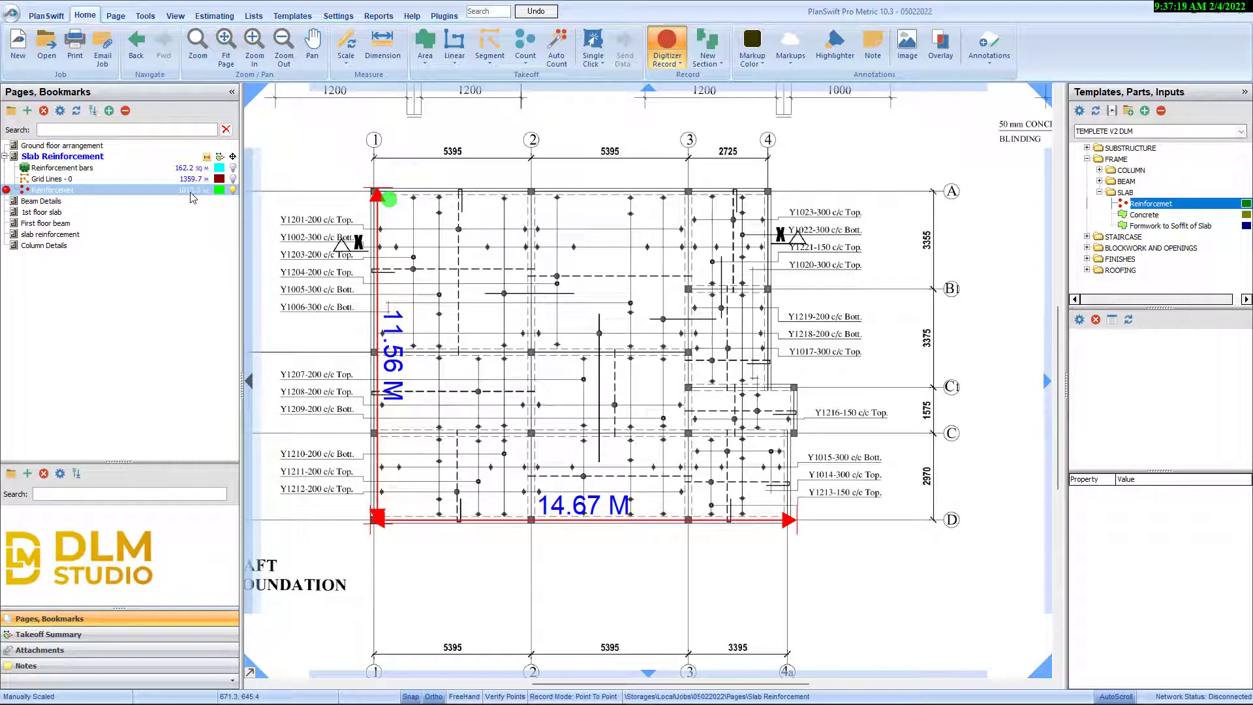
right_click(349, 251)
left_click(366, 276)
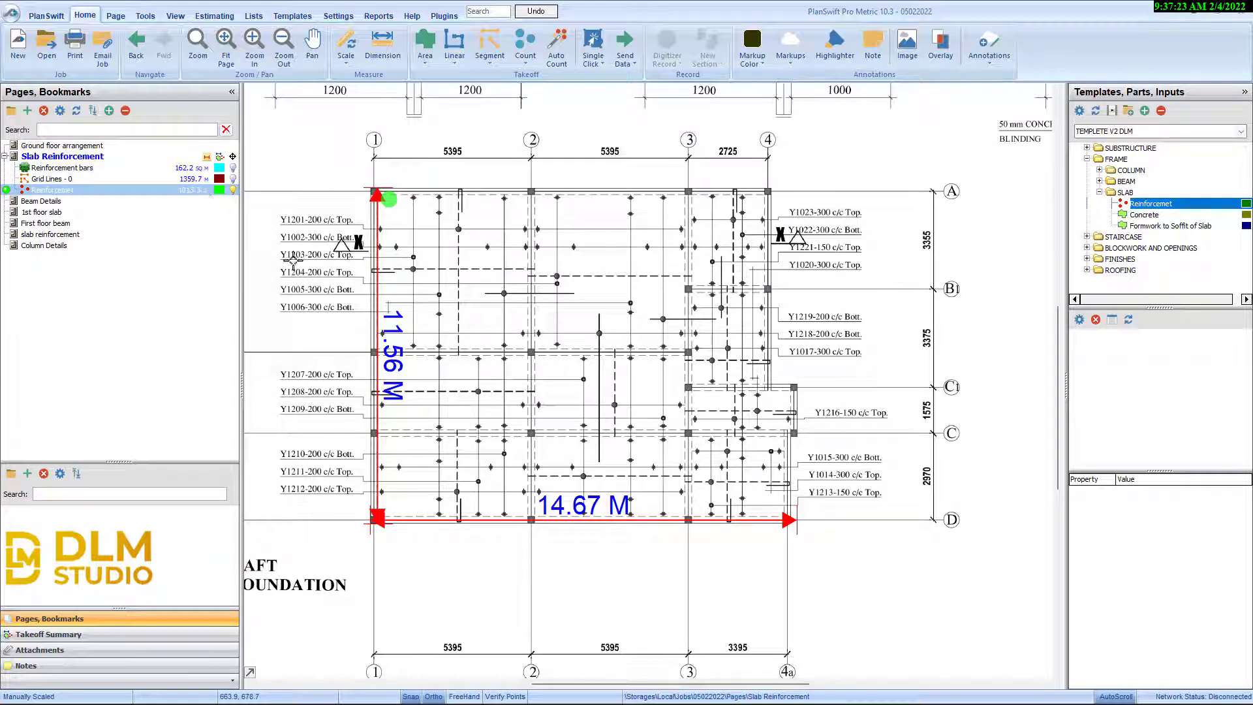
- Display the Reinforcemet takeoff legend on the plan
scroll(448, 335, "down", 1)
scroll(495, 358, "up", 1)
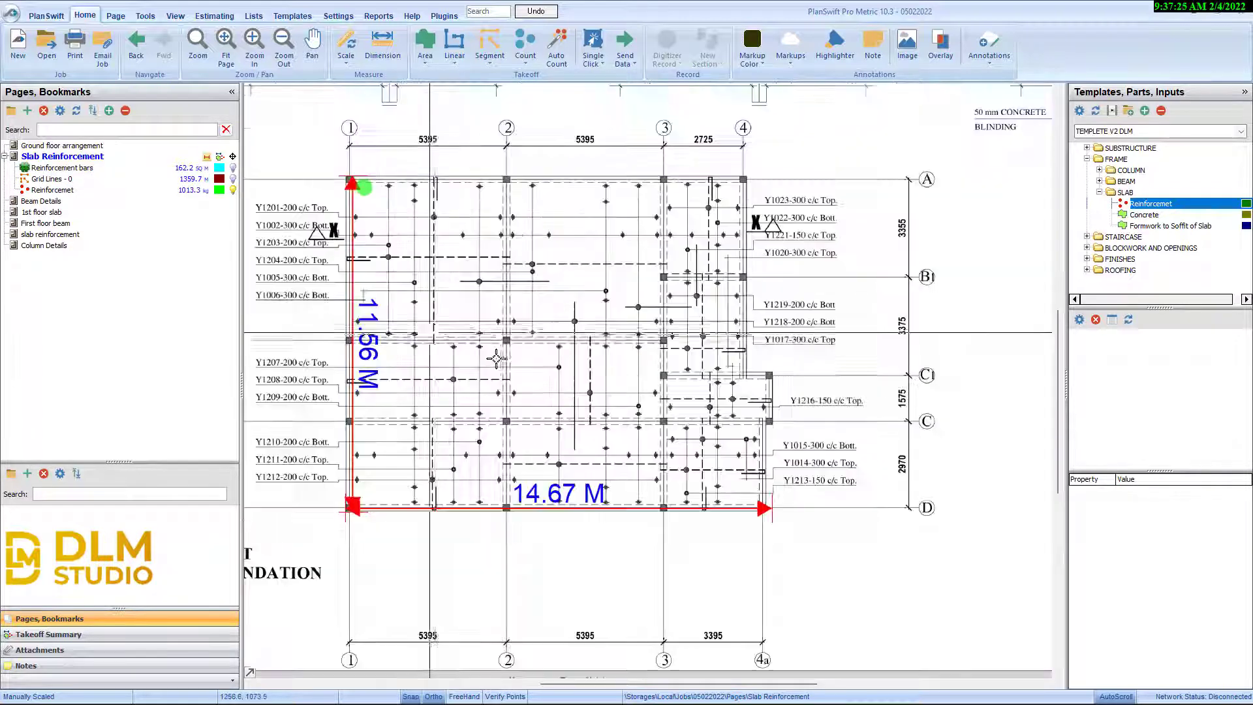
left_click(181, 190)
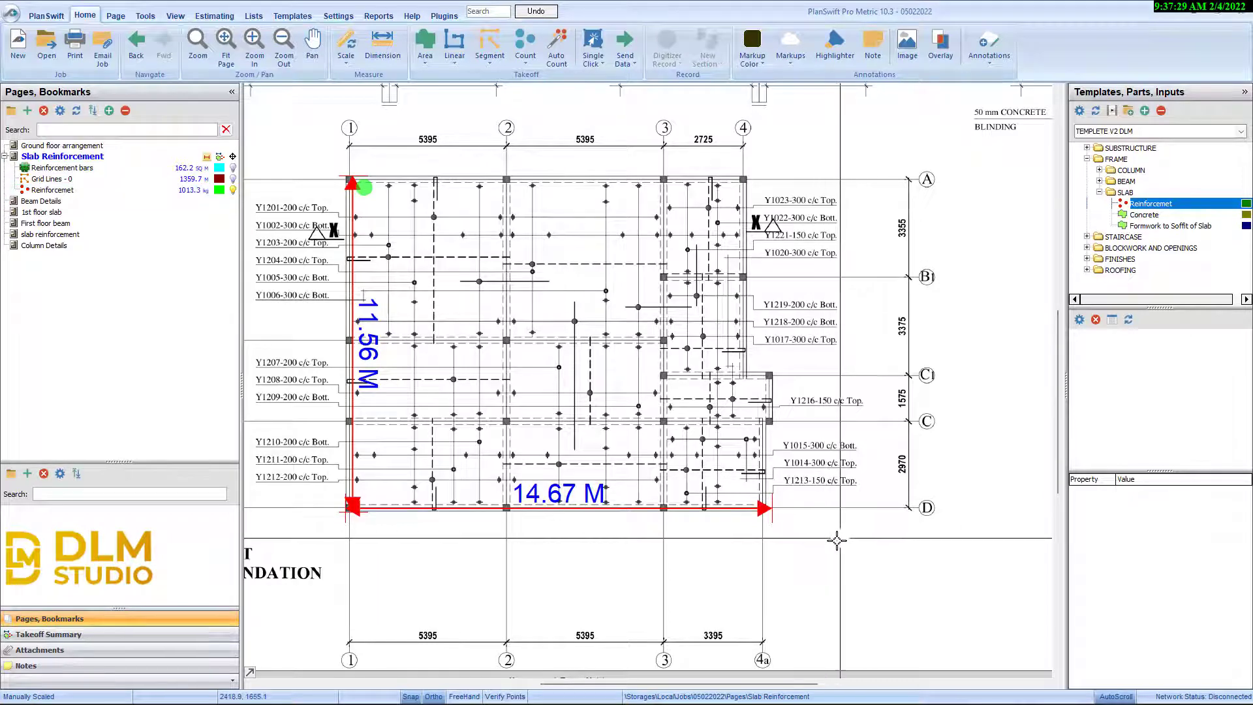
right_click(837, 541)
left_click(874, 568)
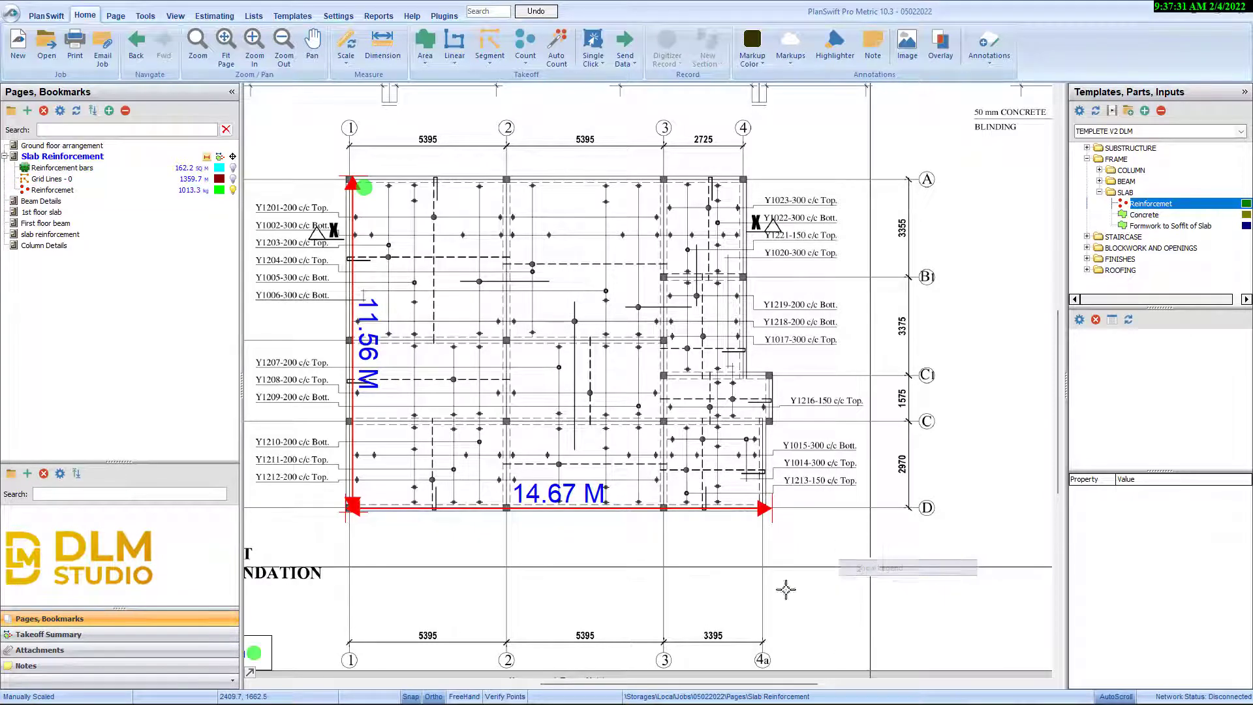
- Drag the 1013.3 kg Reinforcemet legend onto the slab between gridlines B and C and enlarge it
scroll(526, 596, "down", 1)
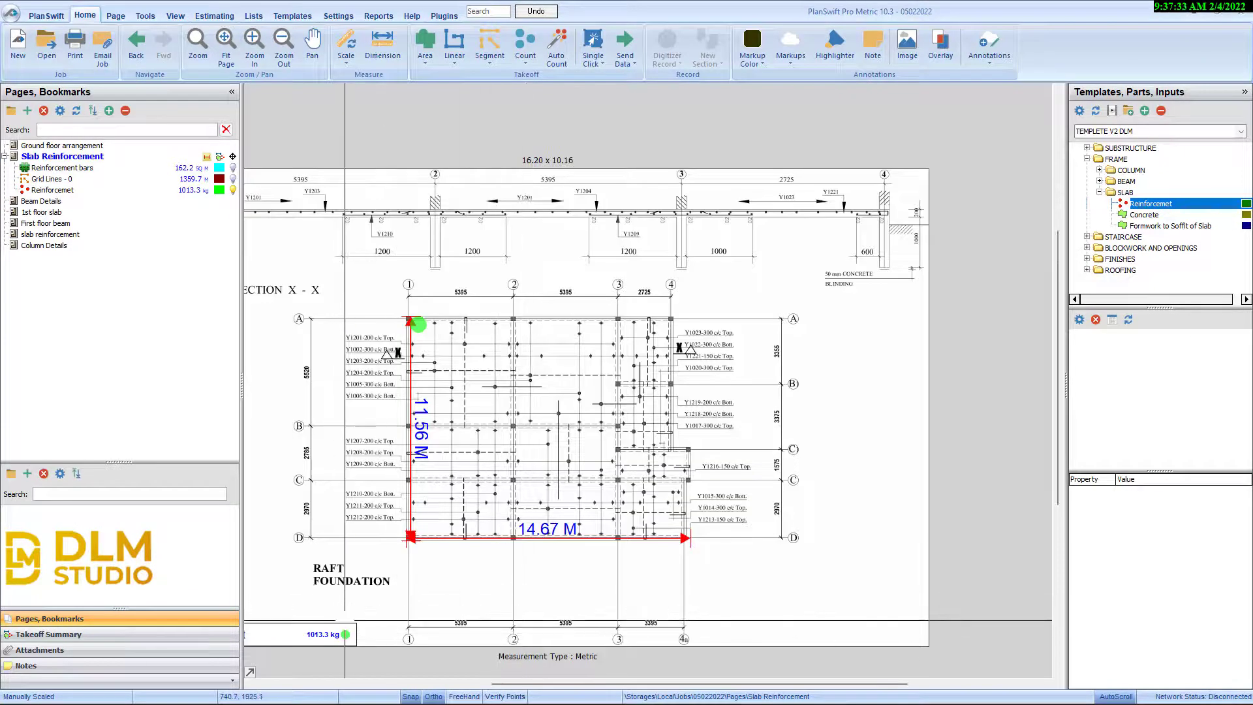
left_click_drag(509, 520, 701, 464)
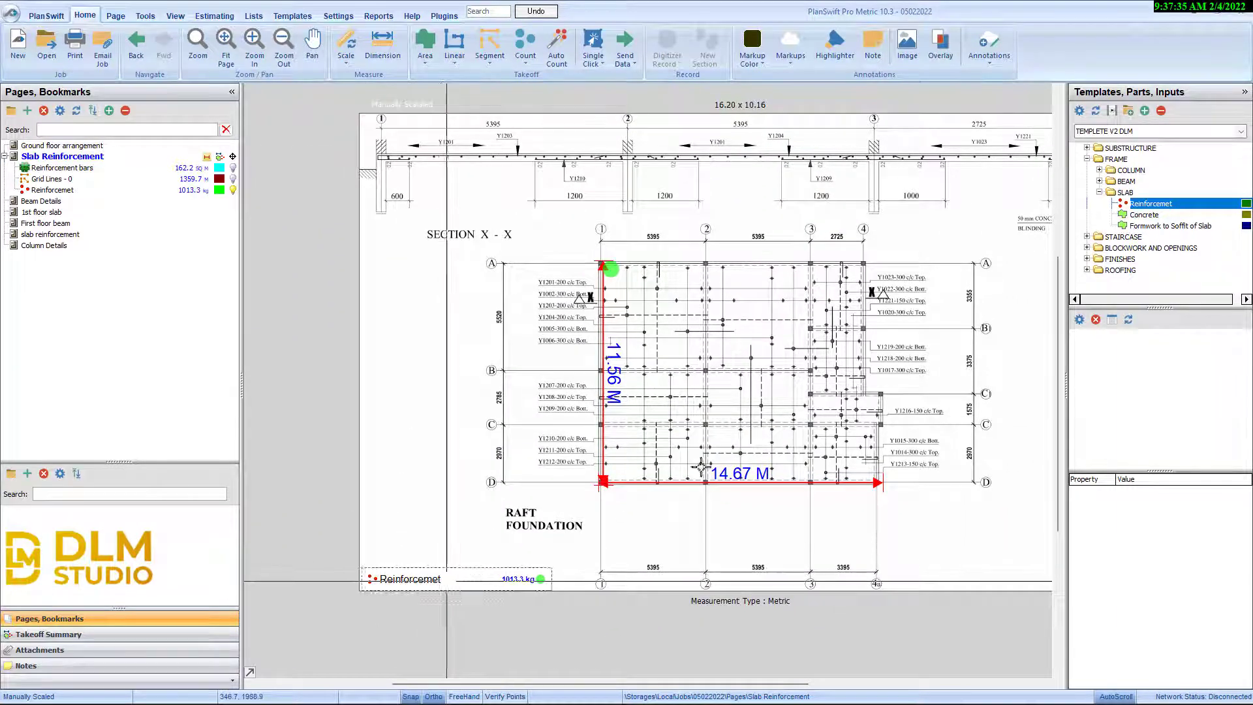
left_click_drag(441, 579, 723, 382)
scroll(723, 381, "up", 3)
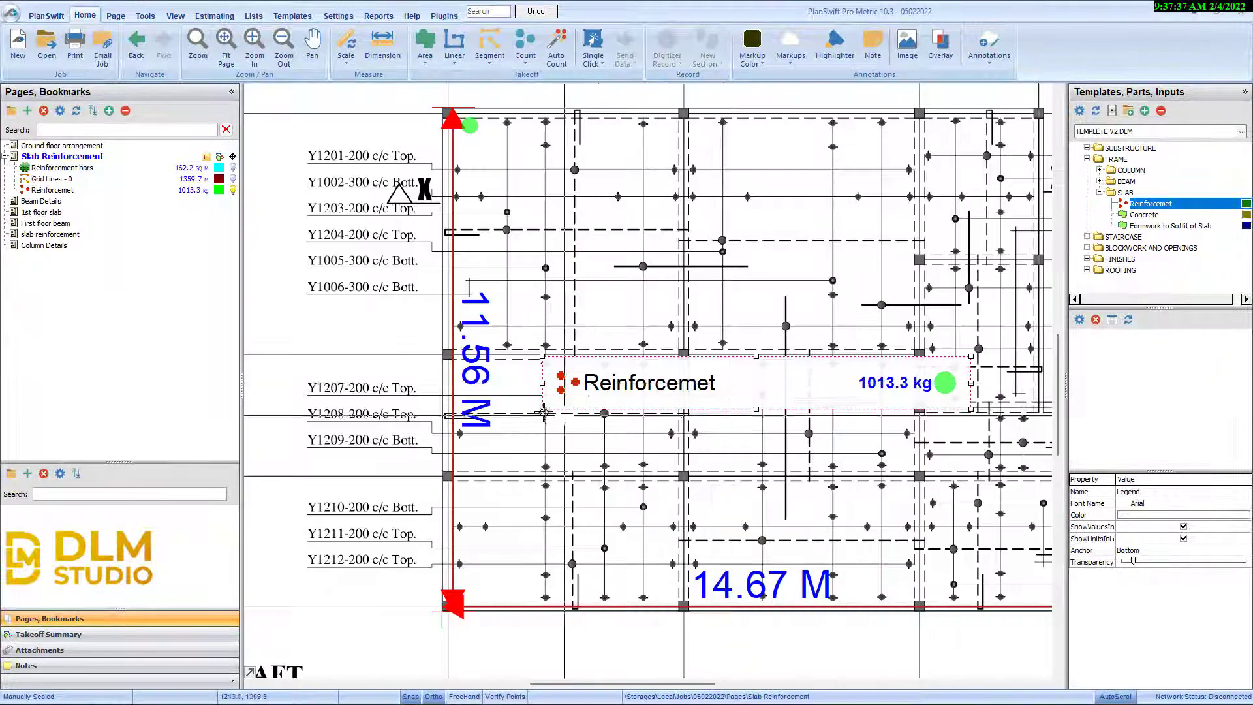
mouse_move(542, 411)
left_mouse_down()
mouse_move(520, 456)
mouse_move(574, 444)
mouse_move(562, 410)
mouse_move(574, 421)
left_mouse_up()
scroll(773, 369, "down", 3)
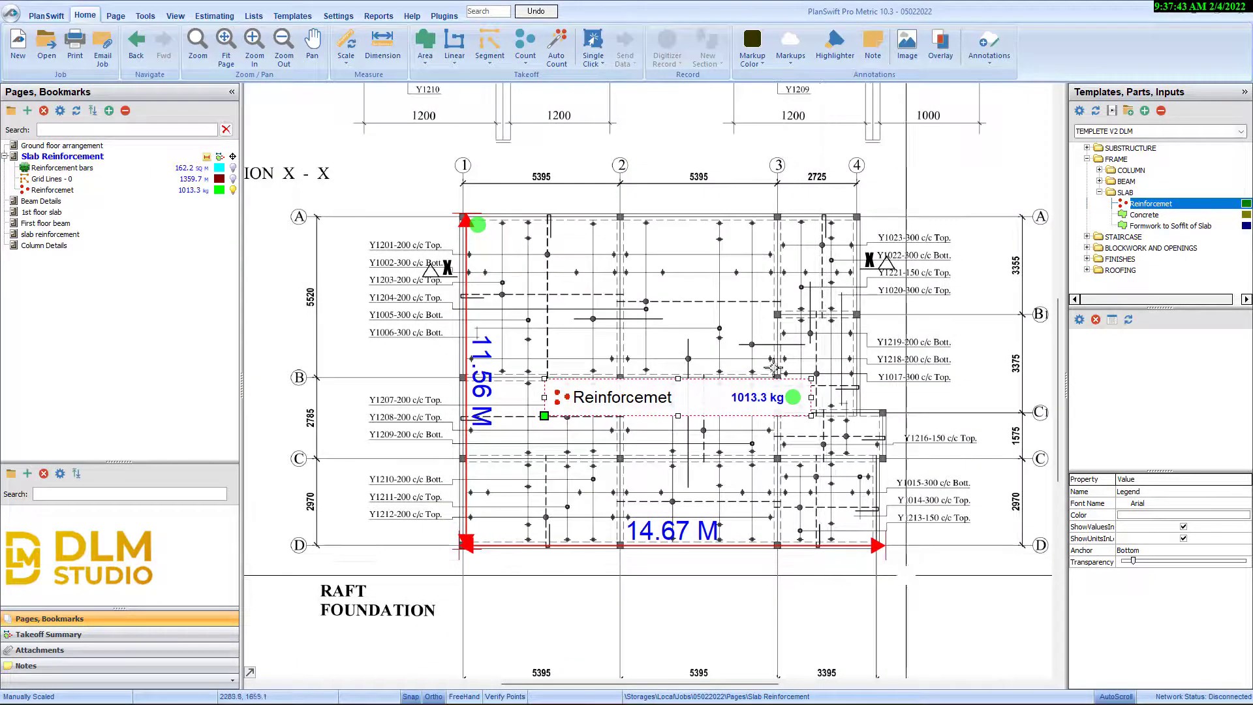
left_click(773, 368)
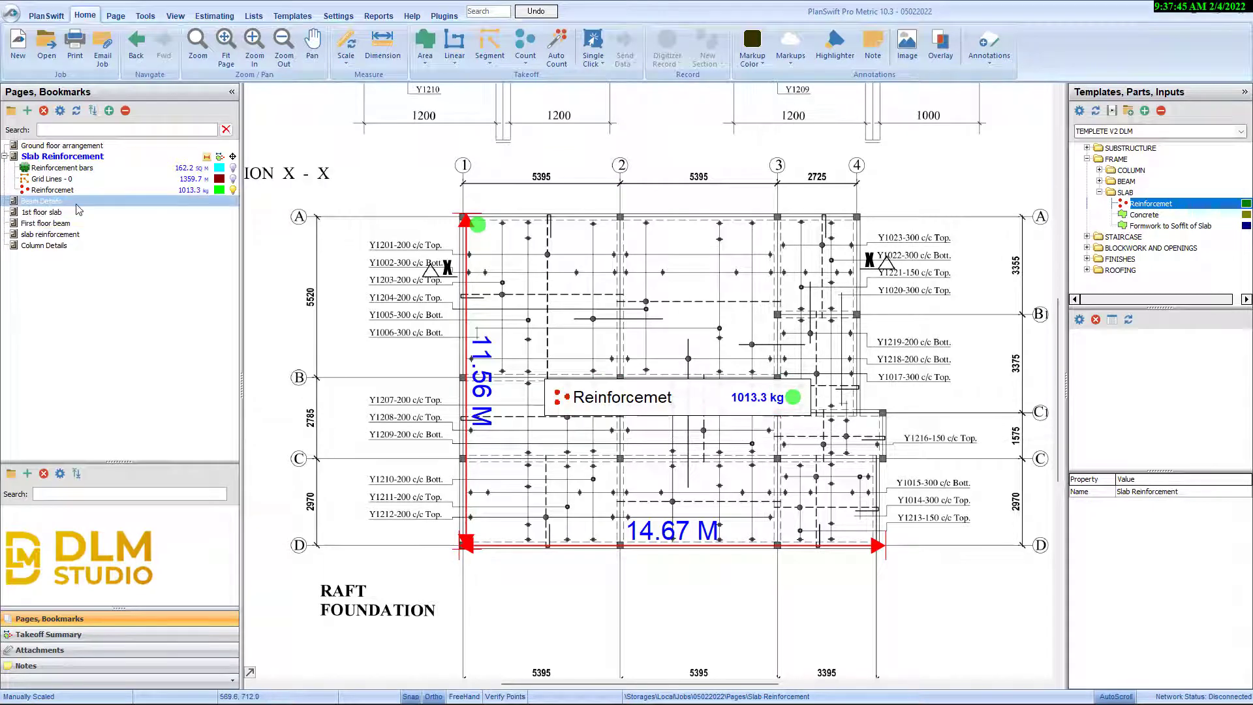